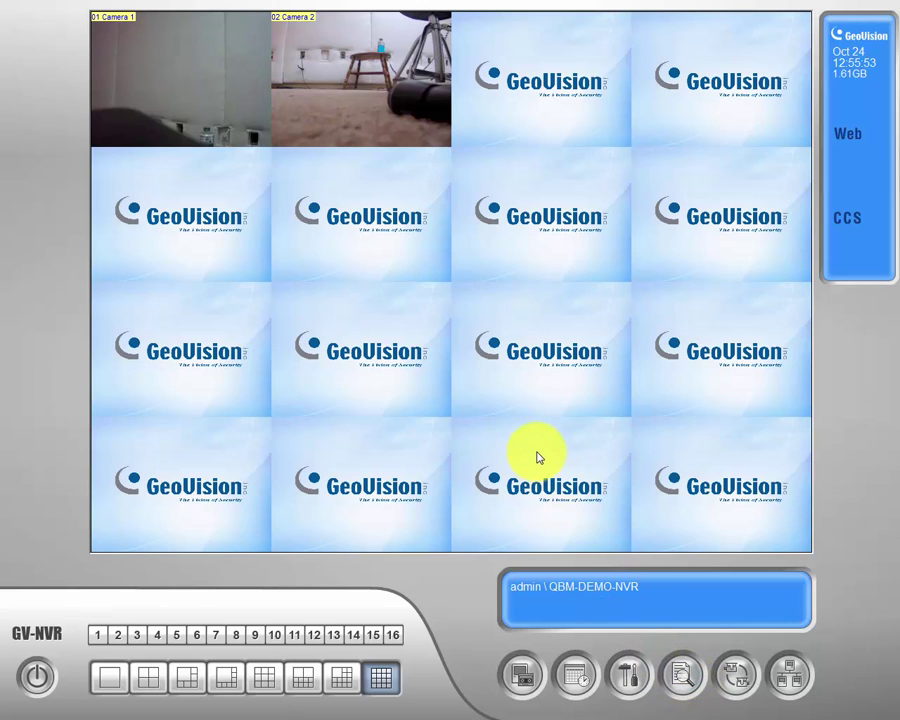
Enlarge Camera 2 to full screen, view its options, then return to the 16-camera grid
{"action": "double_click", "coordinate": [406, 108]}
{"action": "right_click", "coordinate": [440, 204]}
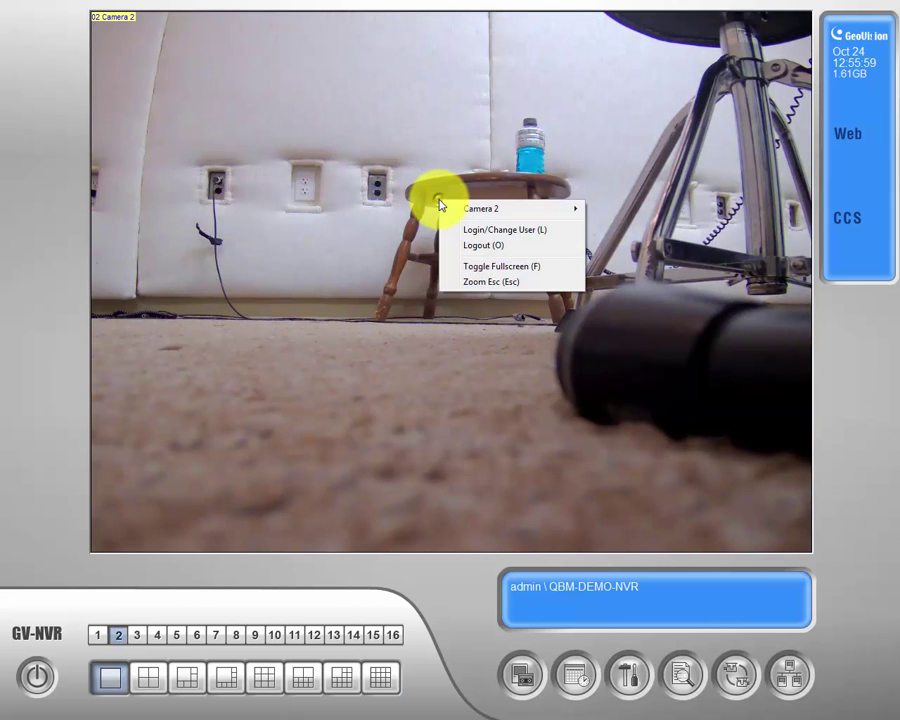
{"action": "mouse_move", "coordinate": [577, 209]}
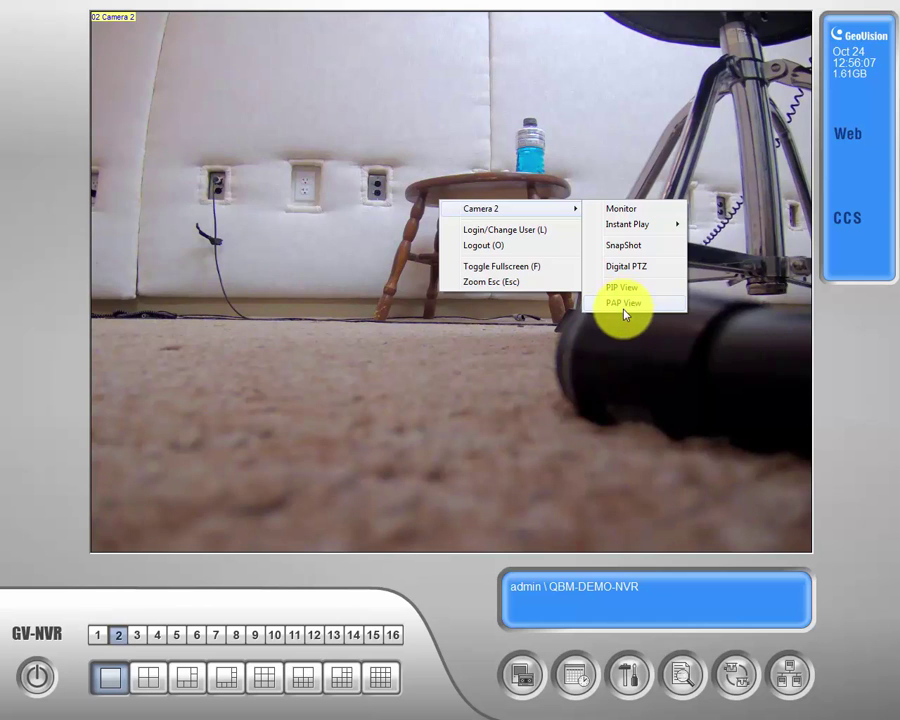
{"action": "double_click", "coordinate": [516, 137]}
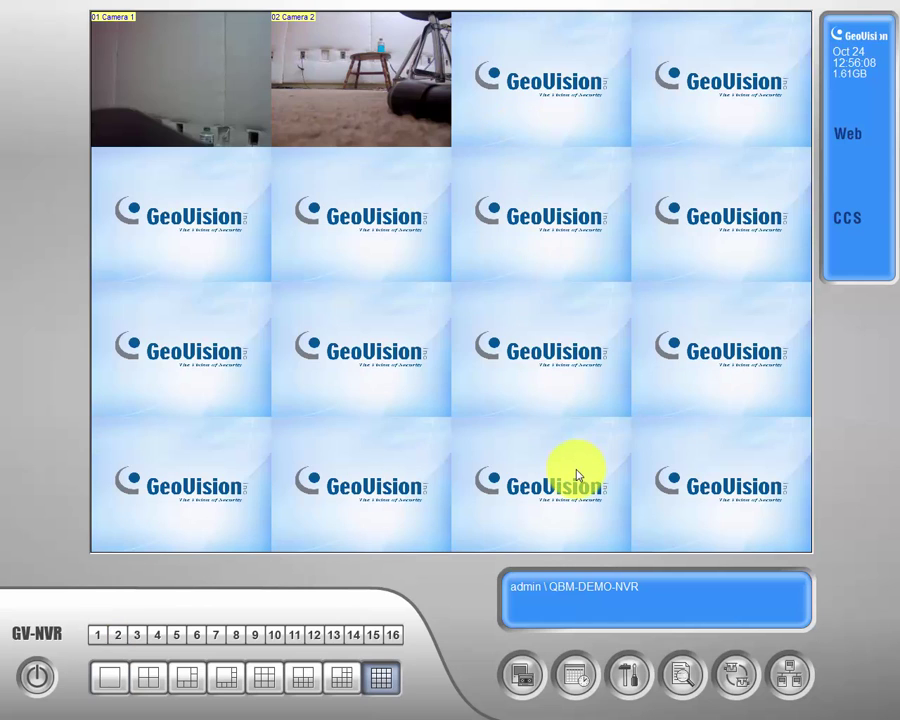
Log in again through Login/Change User with the administrator ID and password
{"action": "right_click", "coordinate": [541, 343]}
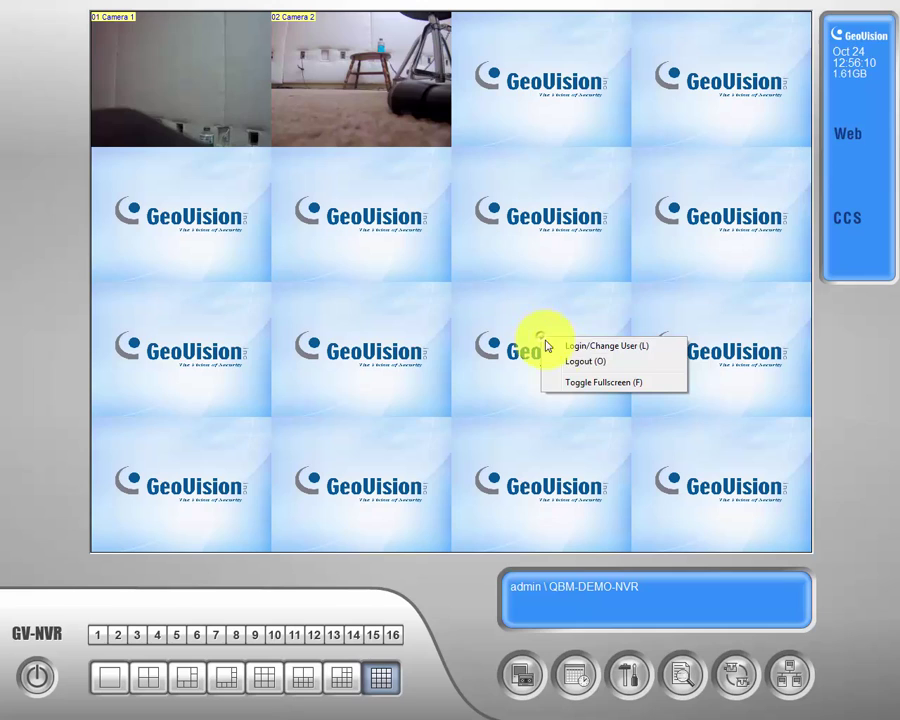
{"action": "left_click", "coordinate": [612, 346]}
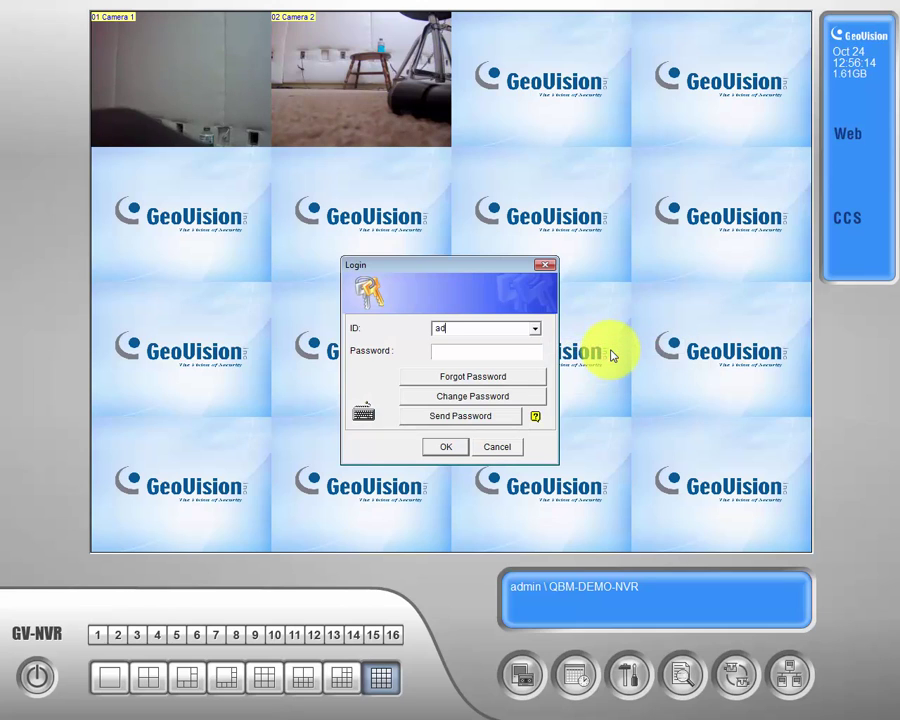
{"action": "key", "text": "Return"}
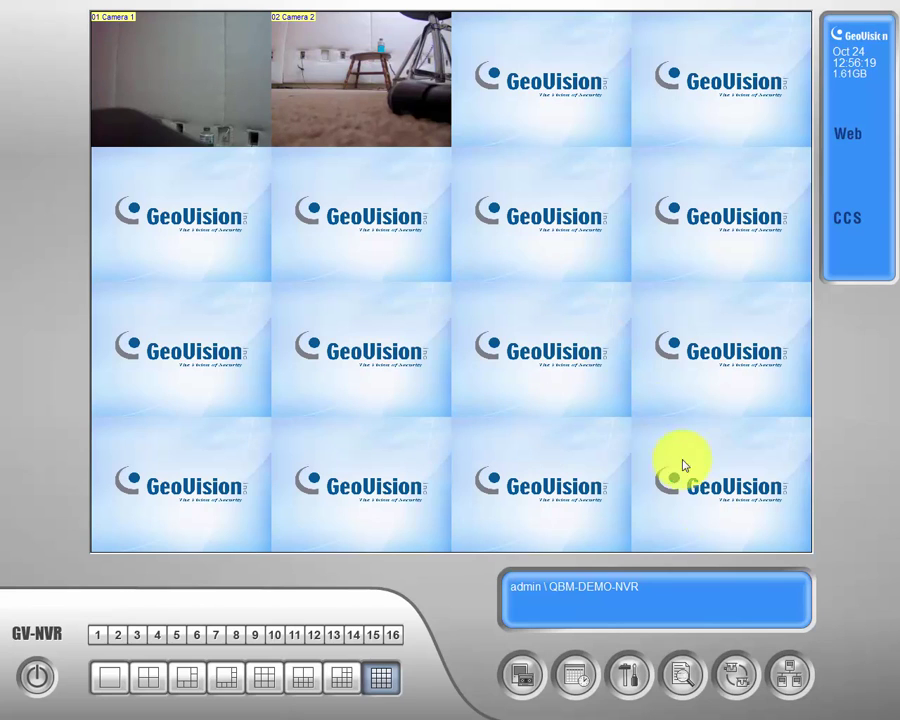
Open the Video/Audio Log (F10) player and dismiss the missing audio hardware warning
{"action": "left_click", "coordinate": [688, 684]}
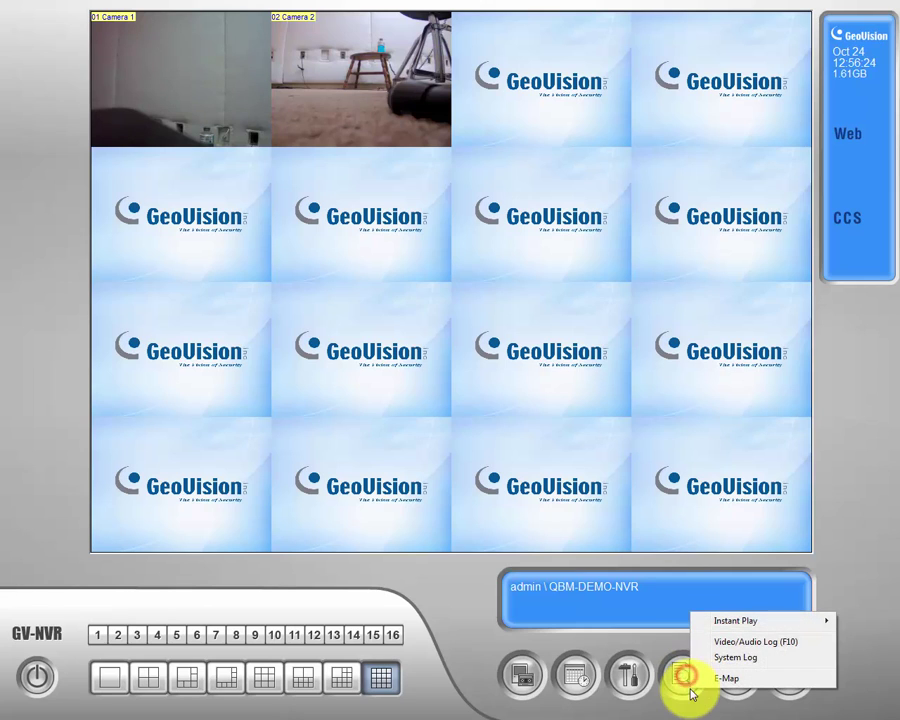
{"action": "left_click", "coordinate": [781, 643]}
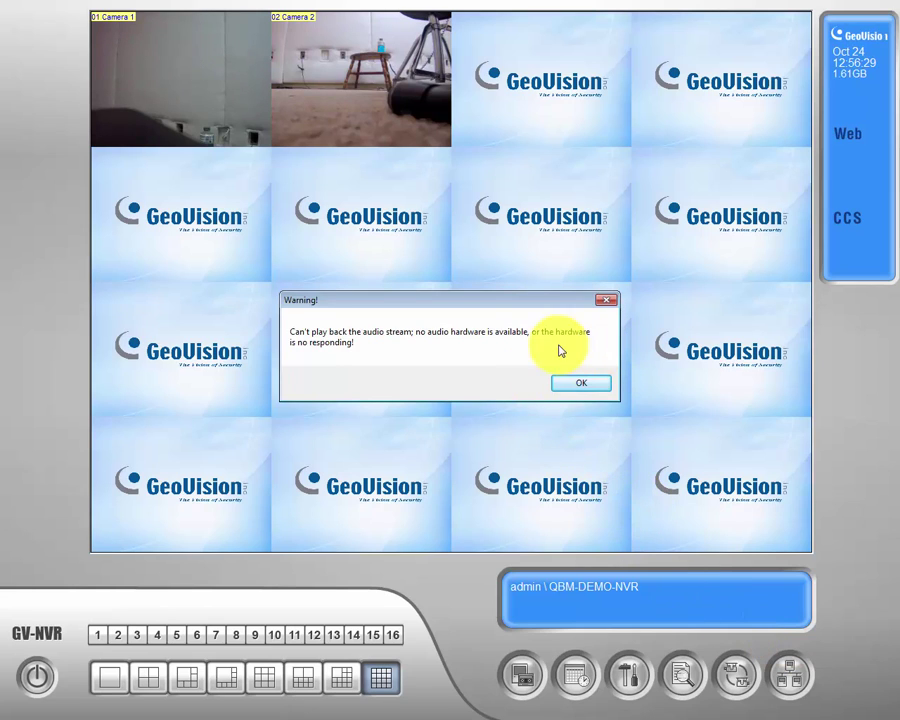
{"action": "left_click", "coordinate": [603, 390]}
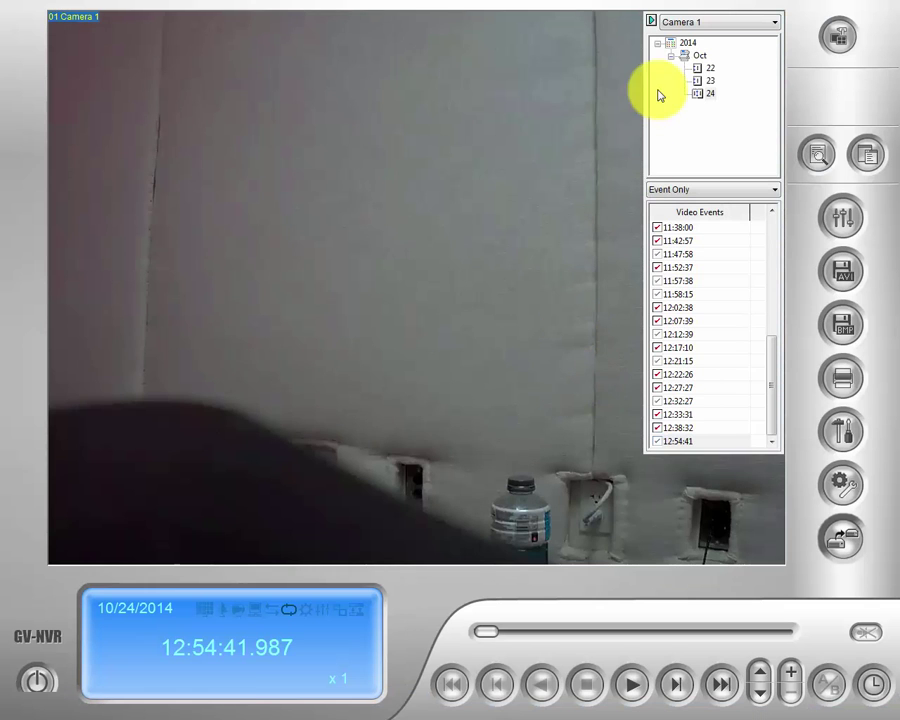
Switch playback to Camera 3 and list its recorded events from October 22, 2014
{"action": "left_click", "coordinate": [777, 27]}
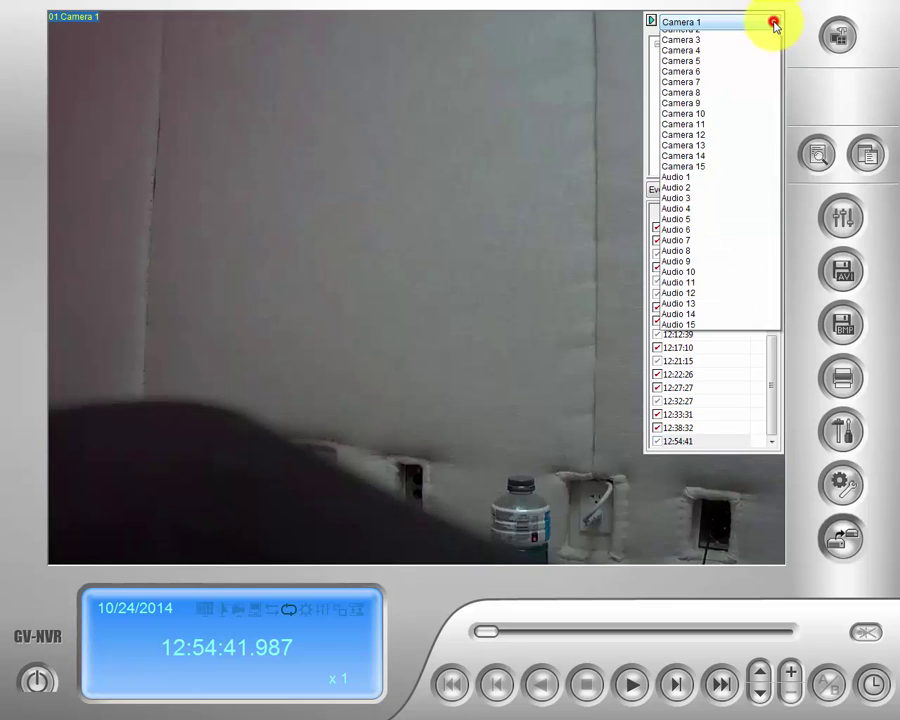
{"action": "left_click", "coordinate": [728, 58]}
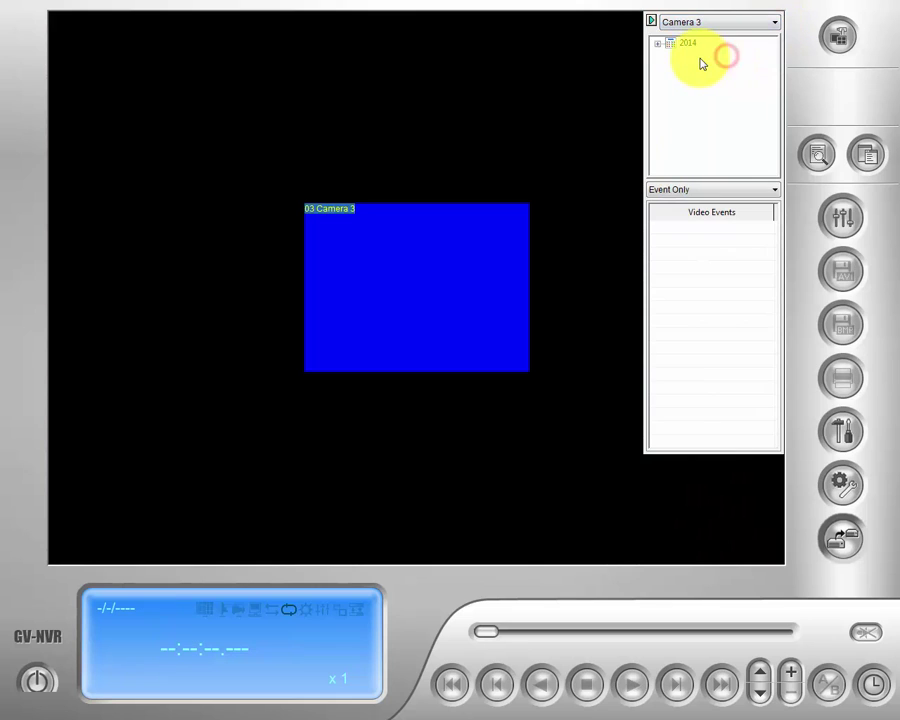
{"action": "double_click", "coordinate": [672, 44]}
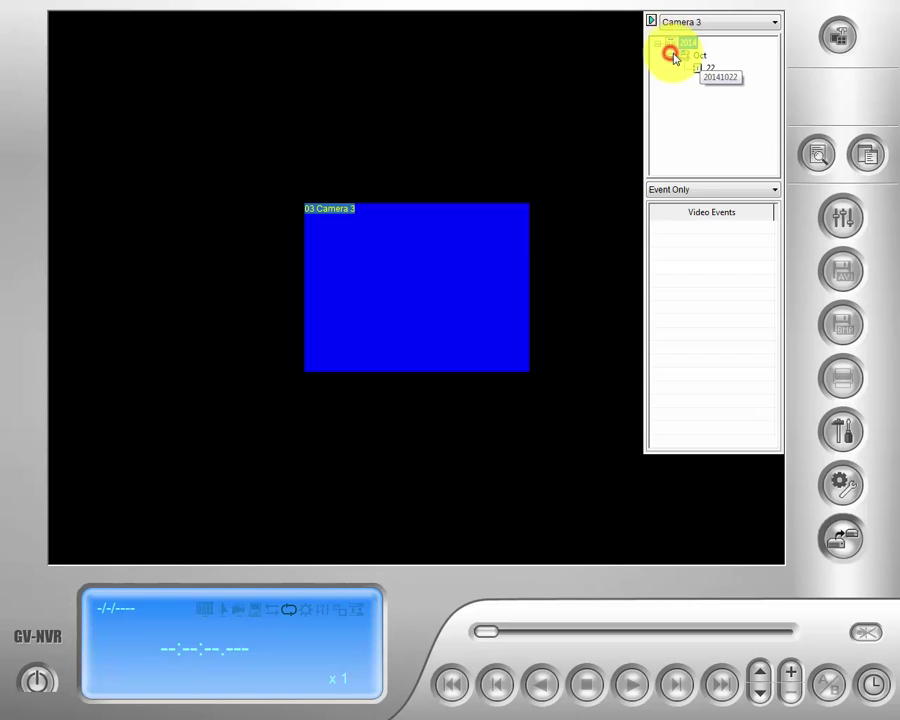
{"action": "left_click", "coordinate": [699, 68]}
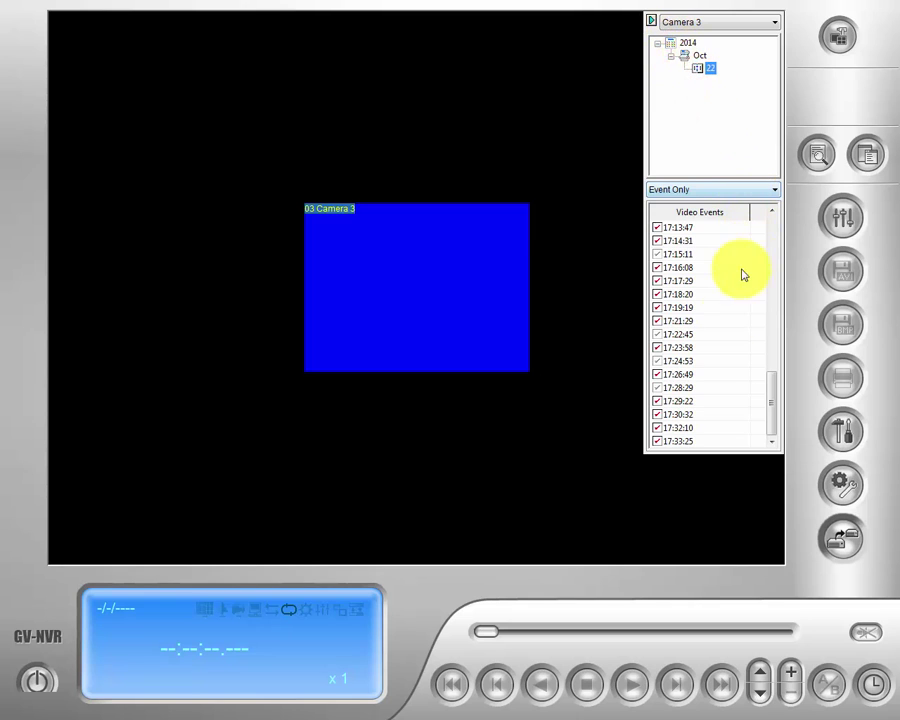
Load the 15:03:07 recorded event and hide the event panel to enlarge the video
{"action": "double_click", "coordinate": [733, 335]}
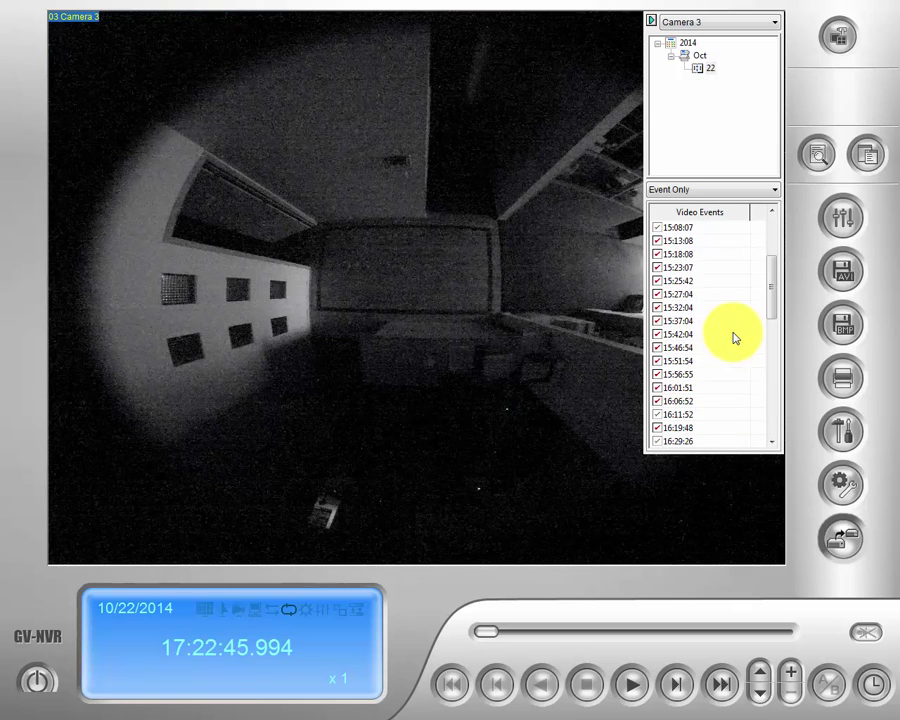
{"action": "scroll", "coordinate": [731, 335], "scroll_direction": "down", "scroll_amount": 2}
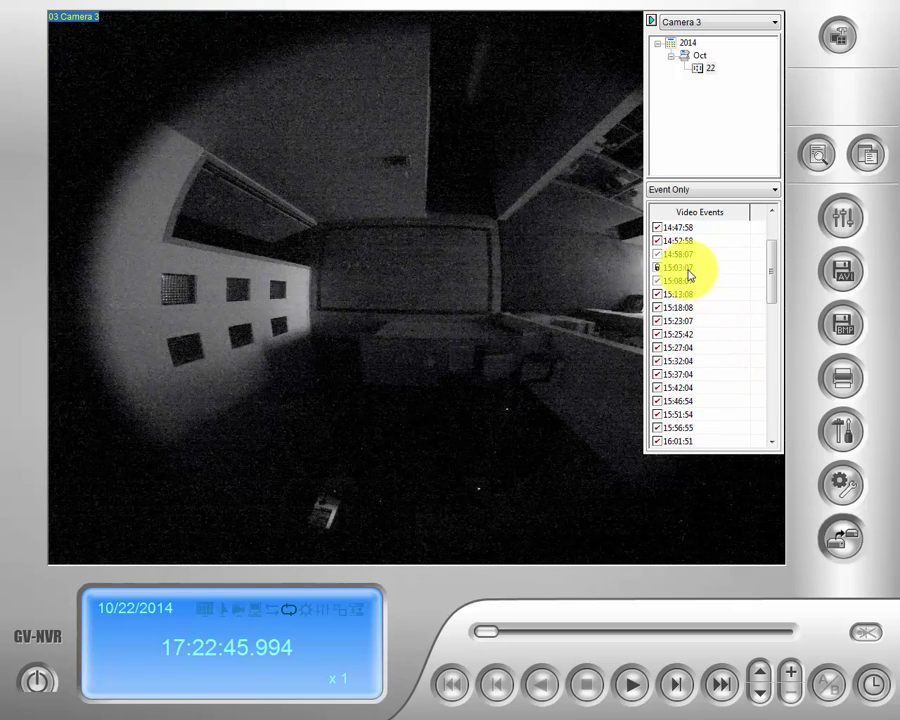
{"action": "double_click", "coordinate": [690, 268]}
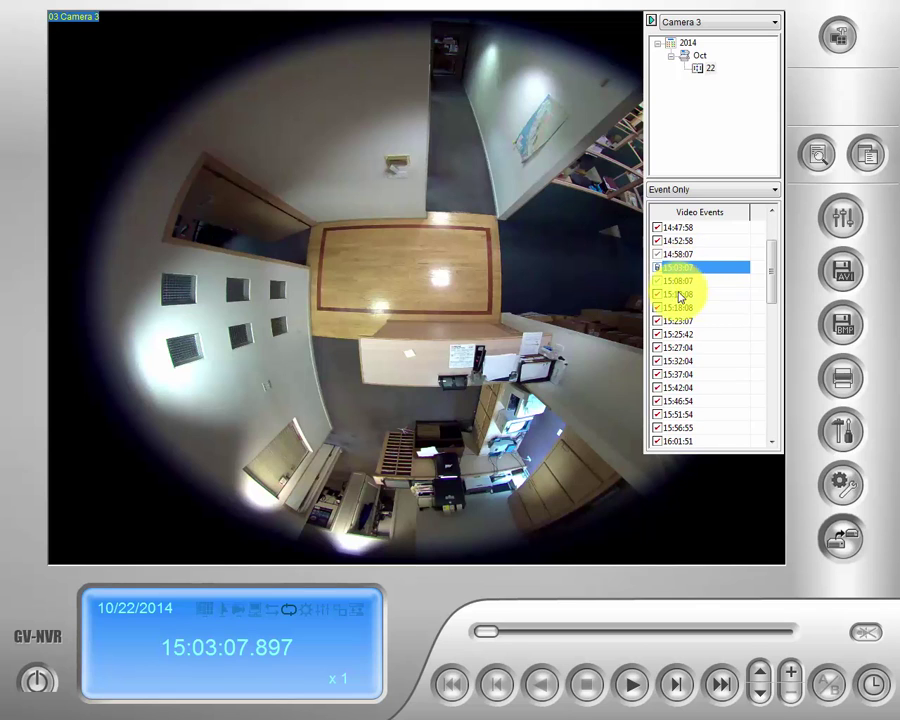
{"action": "left_click", "coordinate": [864, 157]}
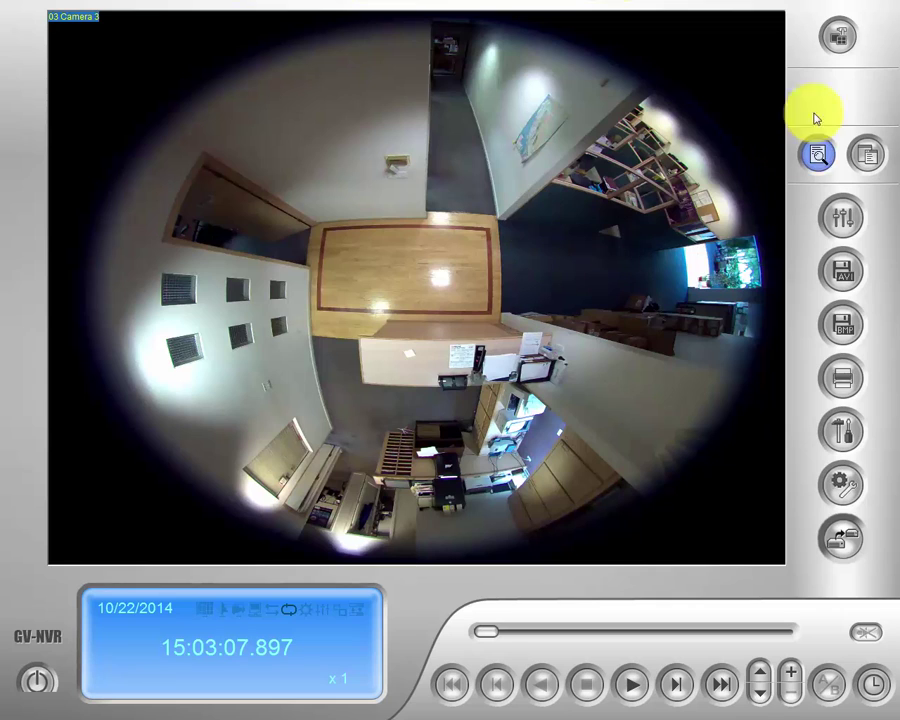
Switch the view mode to Single View > Geo Fisheye > Geo Fisheye: Single View
{"action": "left_click", "coordinate": [841, 43]}
{"action": "mouse_move", "coordinate": [827, 57]}
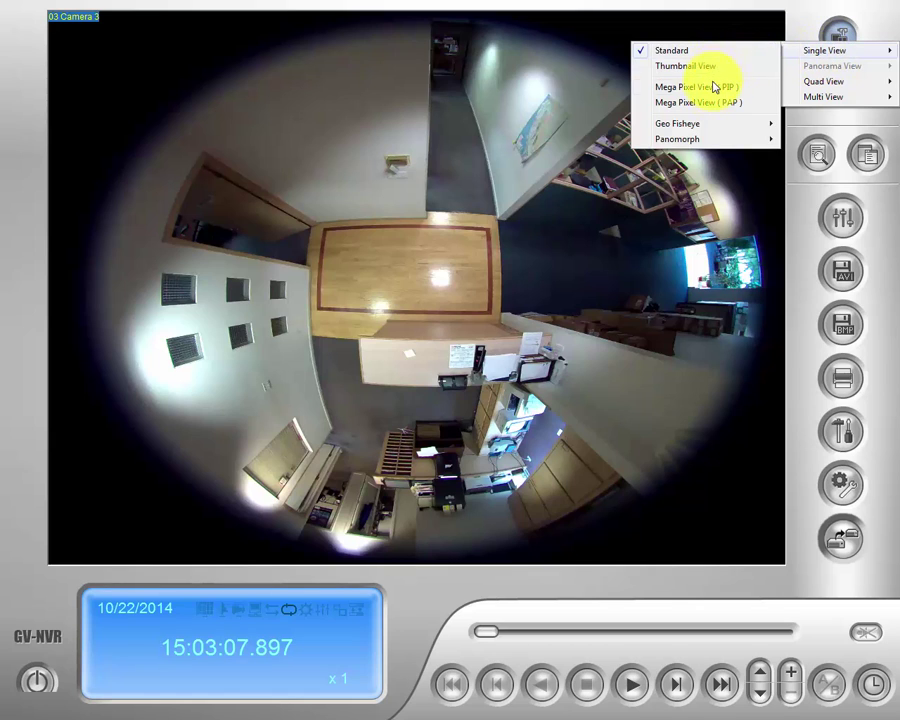
{"action": "mouse_move", "coordinate": [704, 125]}
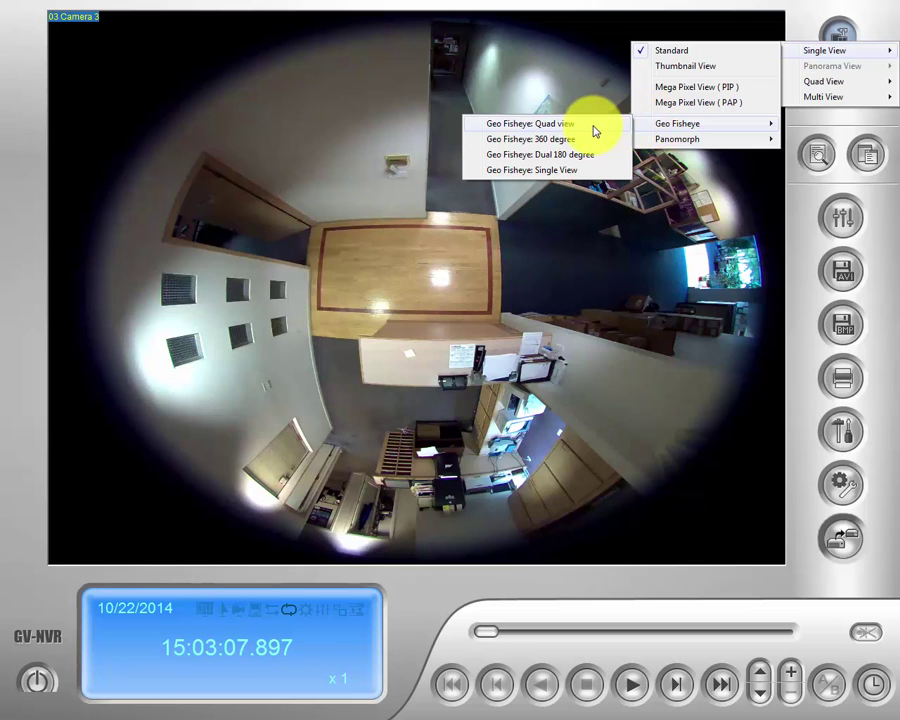
{"action": "left_click", "coordinate": [546, 170]}
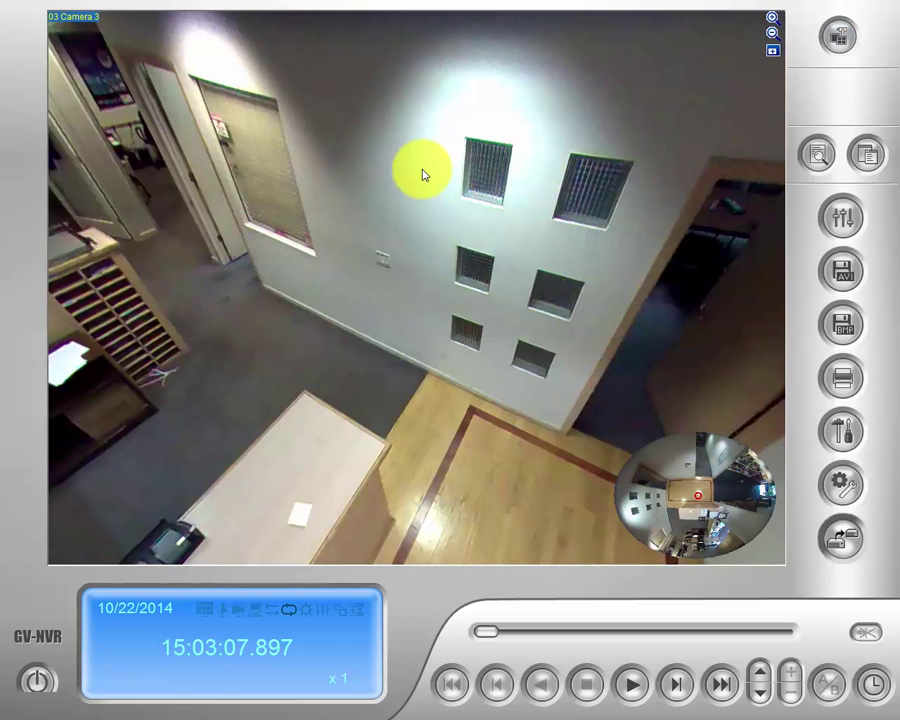
{"action": "left_click_drag", "start_coordinate": [248, 140], "coordinate": [483, 140]}
{"action": "left_click_drag", "start_coordinate": [352, 117], "coordinate": [355, 115]}
{"action": "left_click_drag", "start_coordinate": [183, 151], "coordinate": [6, 161]}
{"action": "left_click_drag", "start_coordinate": [428, 208], "coordinate": [430, 149]}
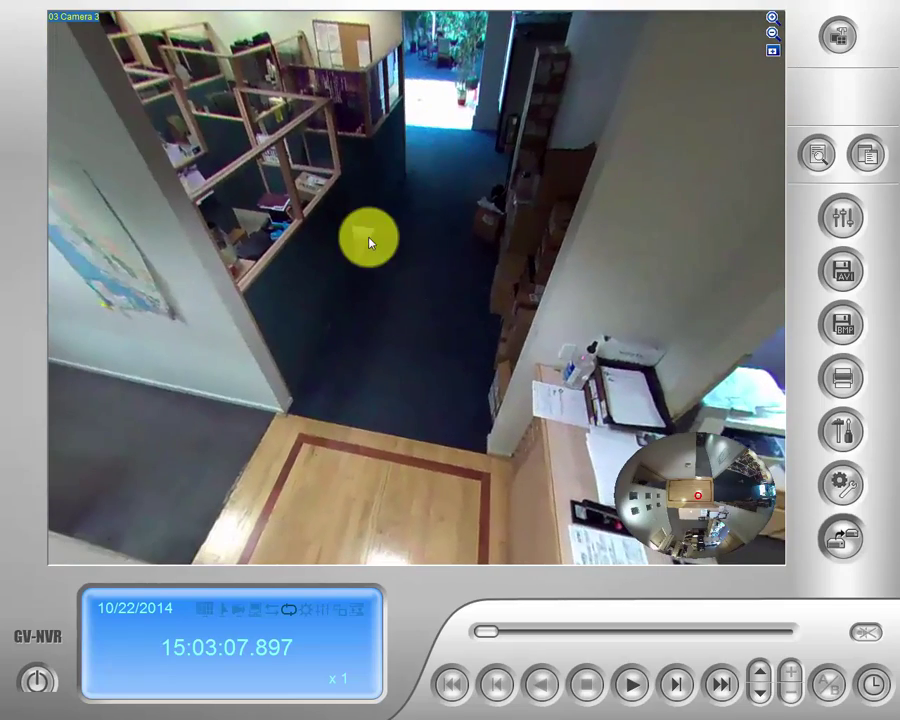
{"action": "left_click", "coordinate": [633, 686]}
{"action": "mouse_move", "coordinate": [395, 176]}
{"action": "left_mouse_down"}
{"action": "mouse_move", "coordinate": [392, 143]}
{"action": "mouse_move", "coordinate": [358, 158]}
{"action": "mouse_move", "coordinate": [422, 157]}
{"action": "mouse_move", "coordinate": [390, 151]}
{"action": "mouse_move", "coordinate": [405, 158]}
{"action": "left_mouse_up"}
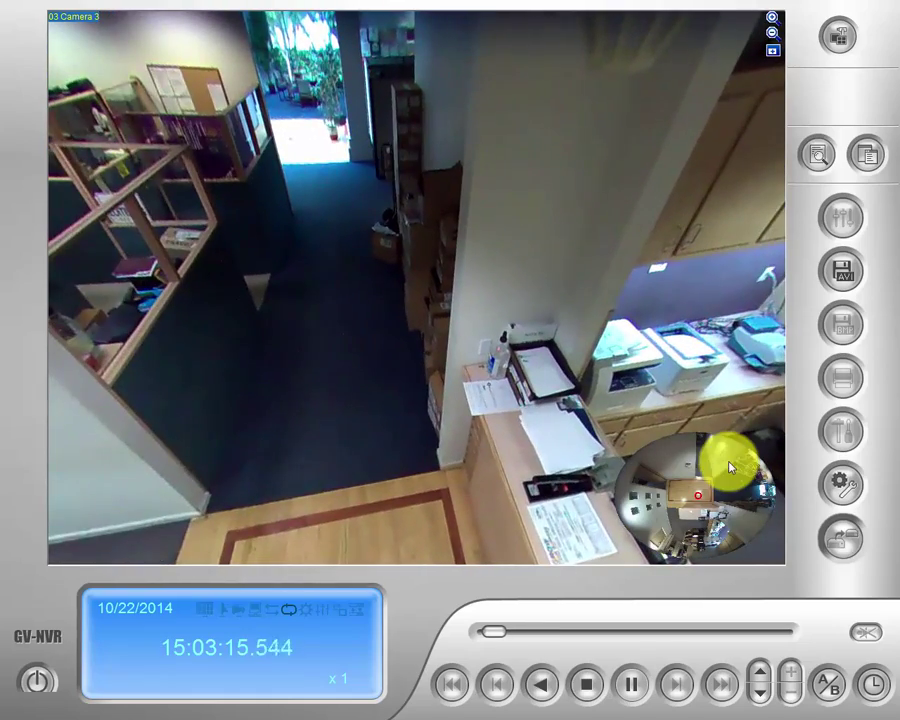
{"action": "left_click", "coordinate": [630, 687]}
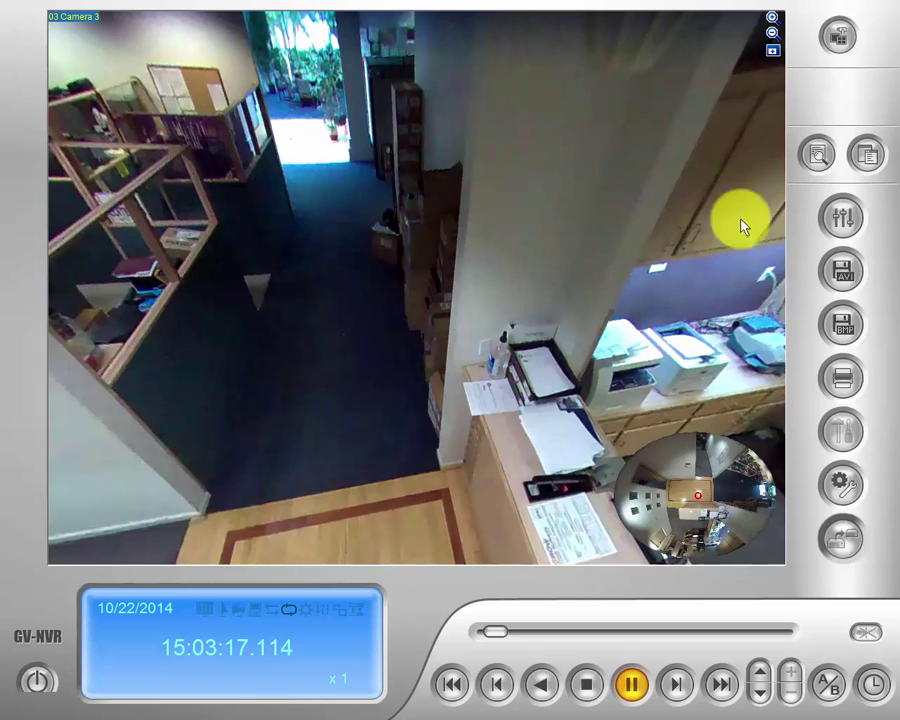
{"action": "left_click", "coordinate": [845, 42]}
{"action": "mouse_move", "coordinate": [826, 48]}
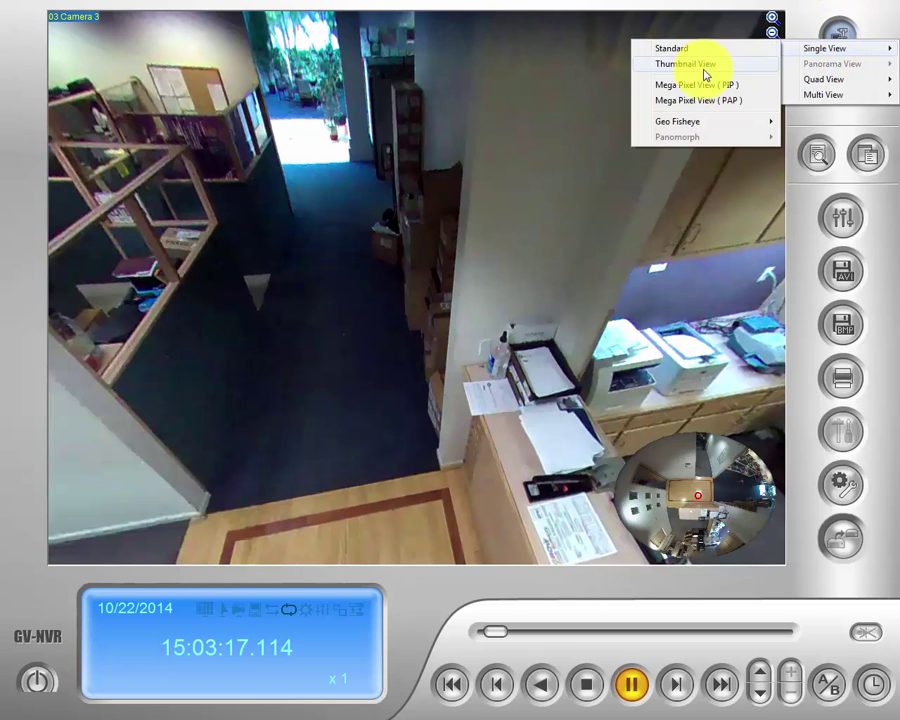
{"action": "left_click", "coordinate": [446, 283]}
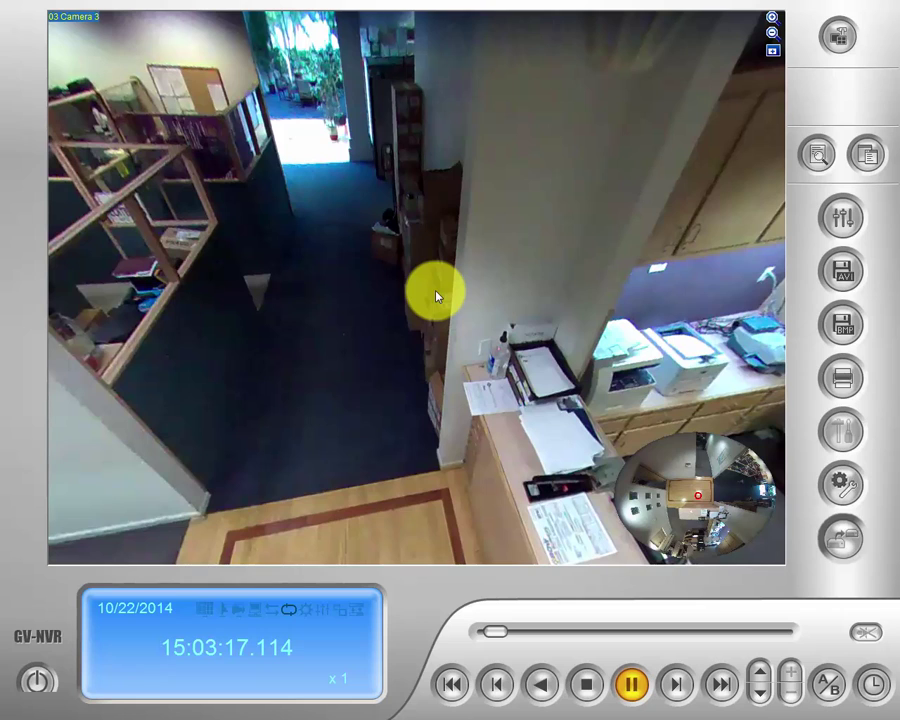
Set the fisheye camera mode to Geo Fisheye: Dual 180 degree from the video's context menu
{"action": "right_click", "coordinate": [480, 296]}
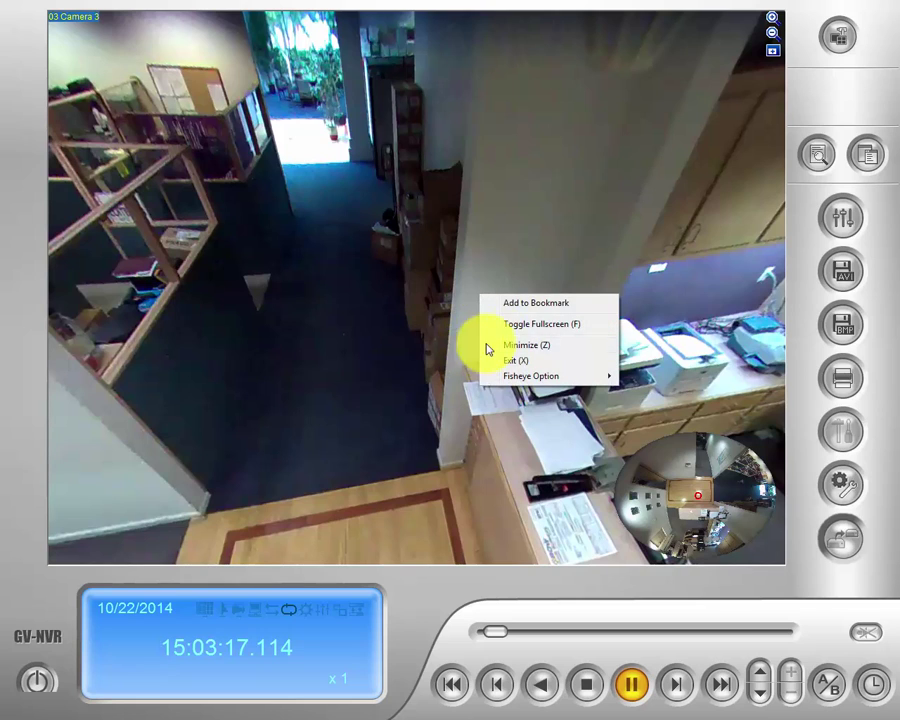
{"action": "mouse_move", "coordinate": [568, 381]}
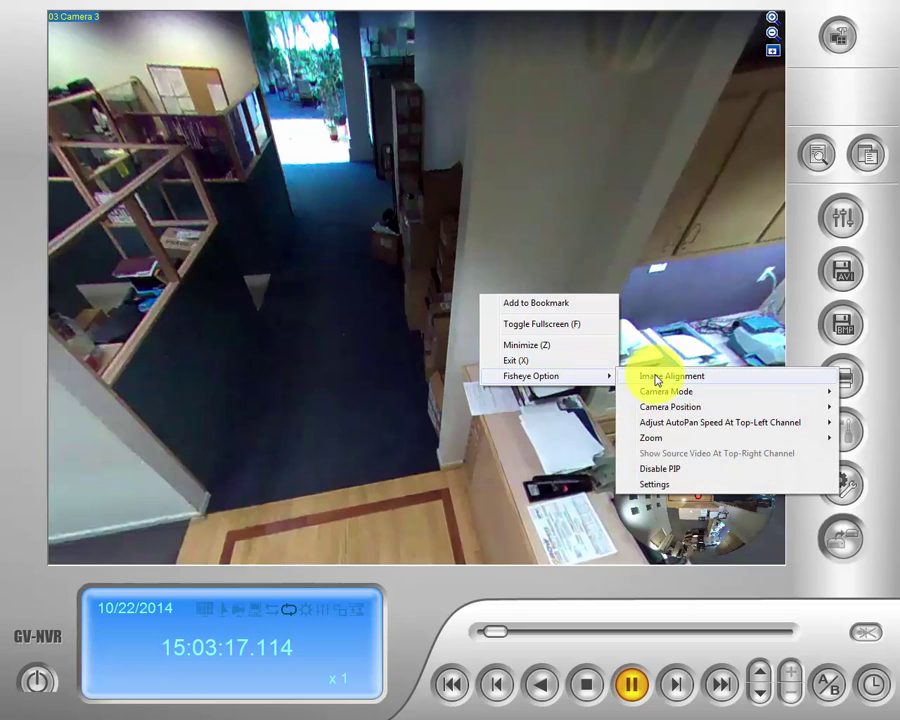
{"action": "mouse_move", "coordinate": [672, 394]}
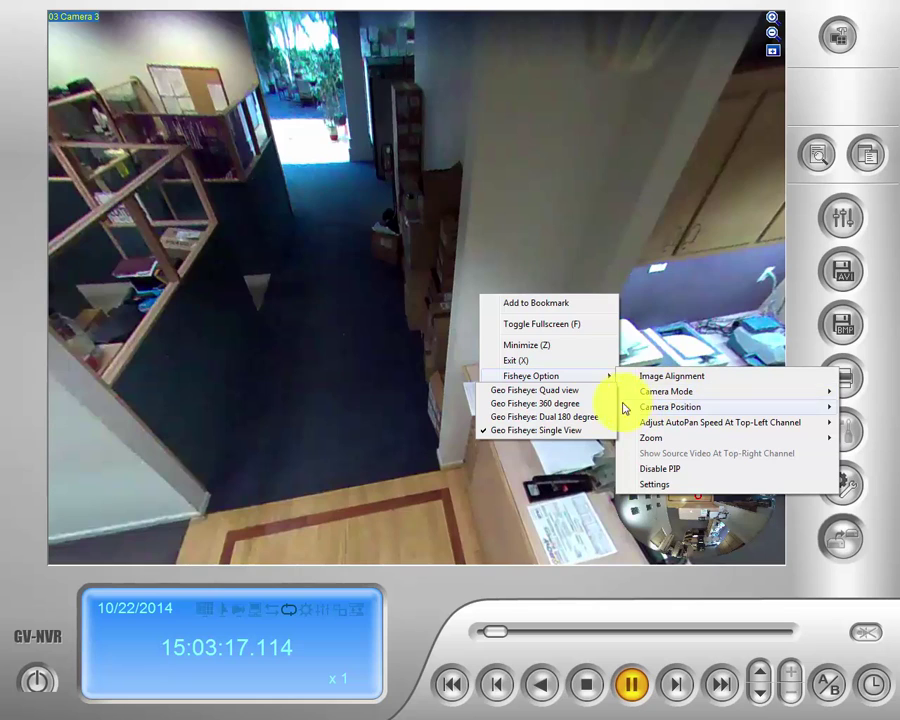
{"action": "left_click", "coordinate": [545, 421]}
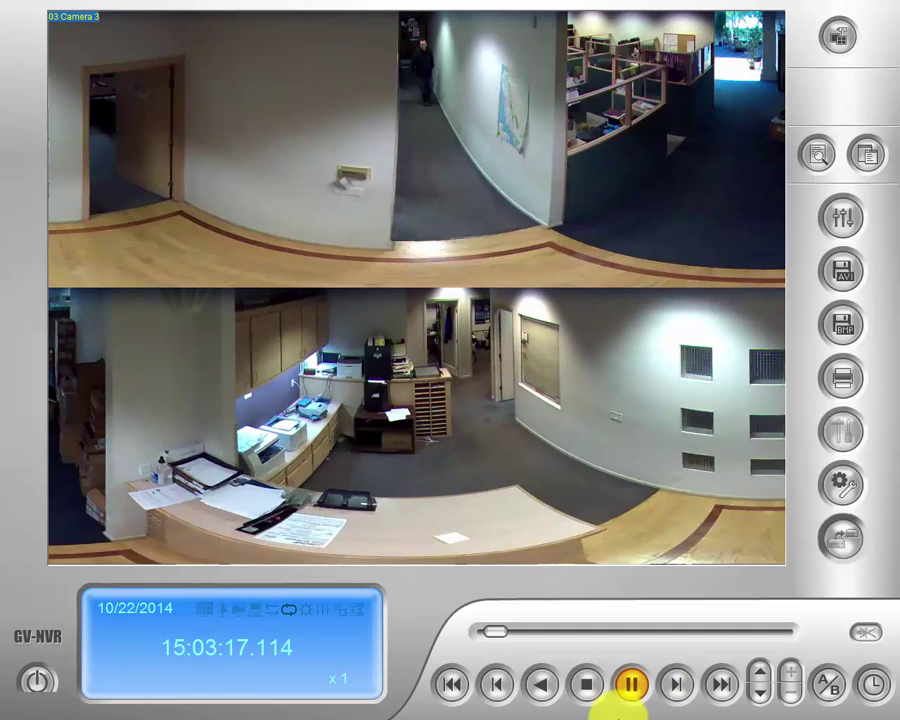
Play the recording, rotate both panoramas around the room, and pause at 15:03:35.425
{"action": "left_click", "coordinate": [631, 688]}
{"action": "left_click_drag", "start_coordinate": [412, 151], "coordinate": [438, 141]}
{"action": "left_click_drag", "start_coordinate": [575, 131], "coordinate": [331, 165]}
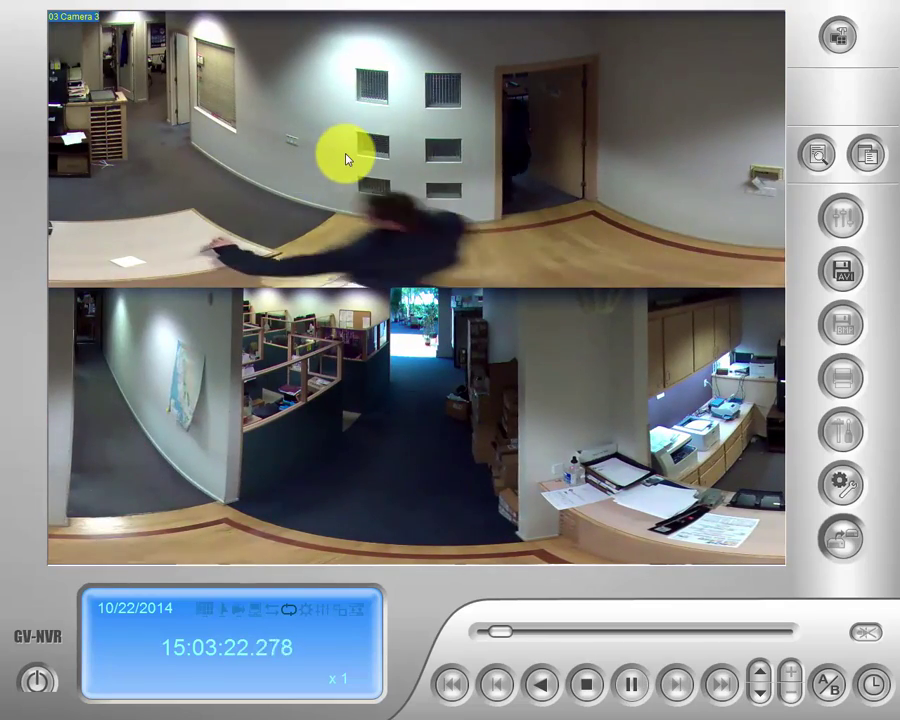
{"action": "left_click_drag", "start_coordinate": [514, 378], "coordinate": [372, 405]}
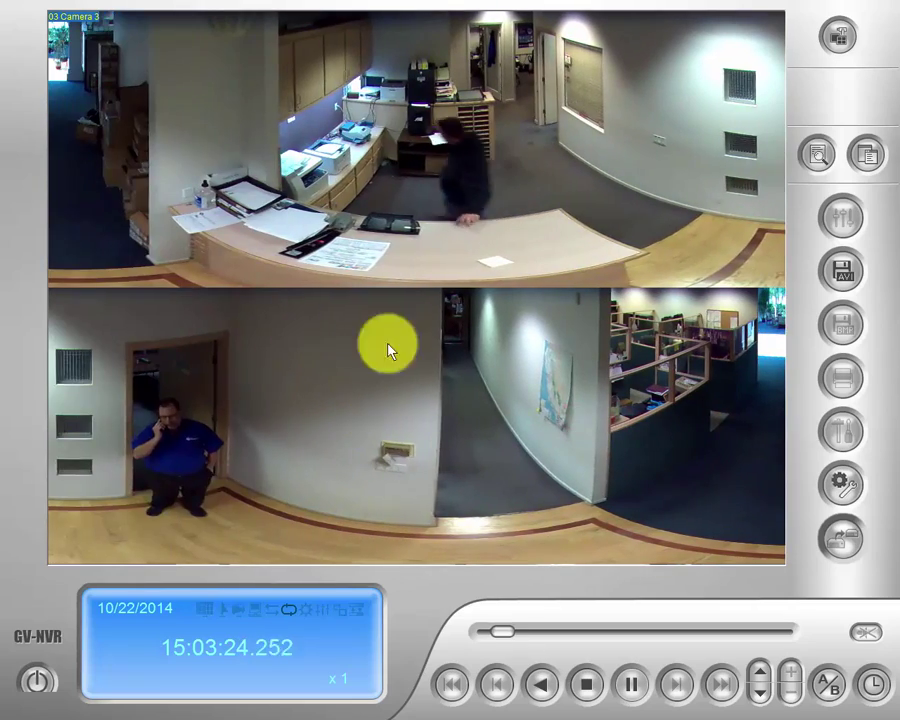
{"action": "left_click_drag", "start_coordinate": [382, 161], "coordinate": [707, 165]}
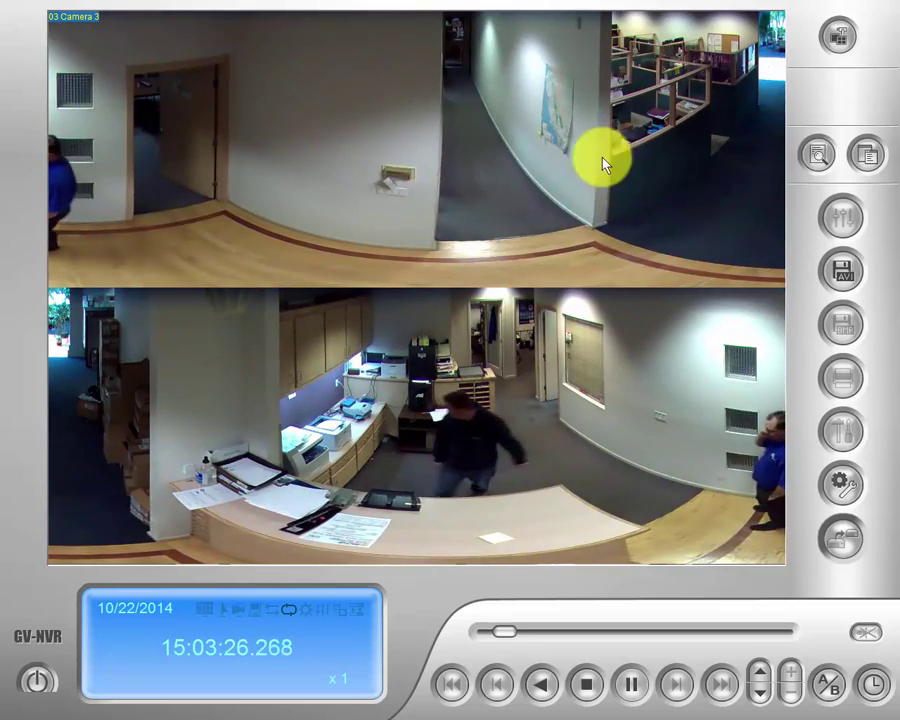
{"action": "left_click_drag", "start_coordinate": [562, 195], "coordinate": [340, 204]}
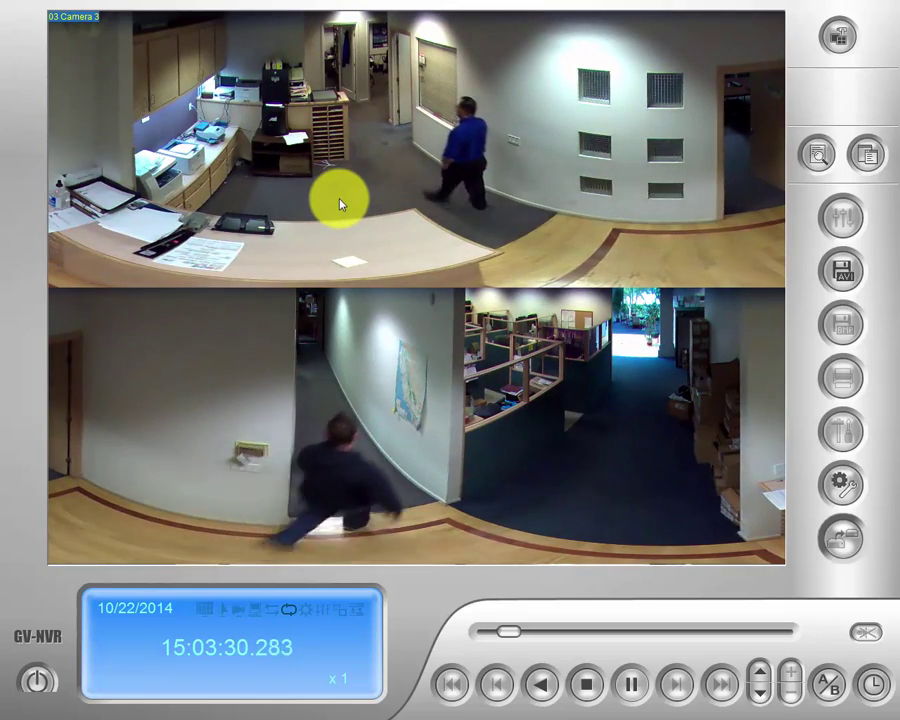
{"action": "left_click_drag", "start_coordinate": [496, 156], "coordinate": [515, 155]}
{"action": "left_click_drag", "start_coordinate": [368, 172], "coordinate": [281, 200]}
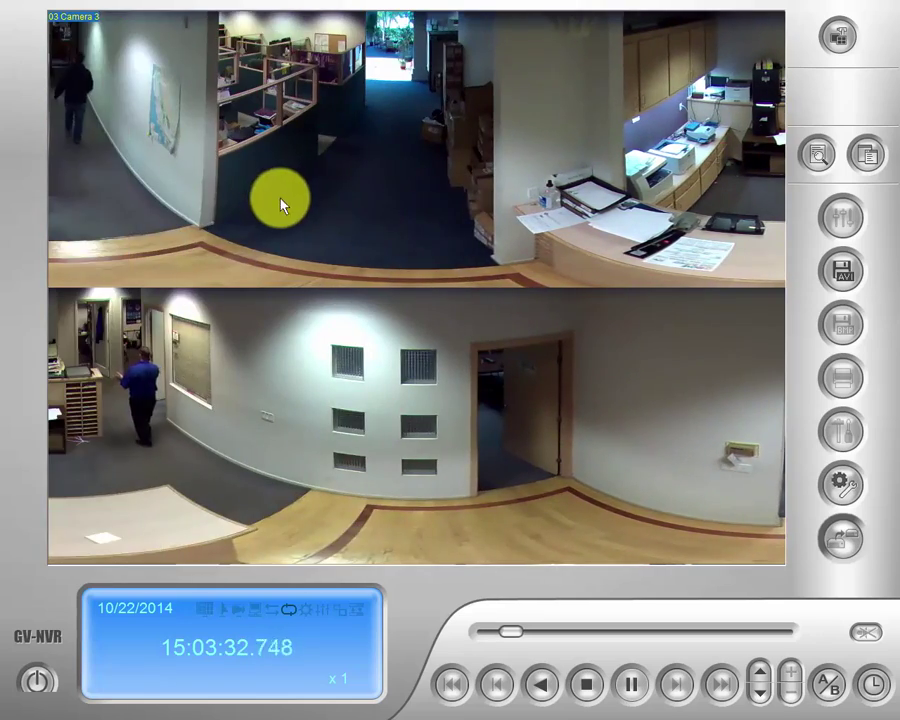
{"action": "left_click", "coordinate": [634, 686]}
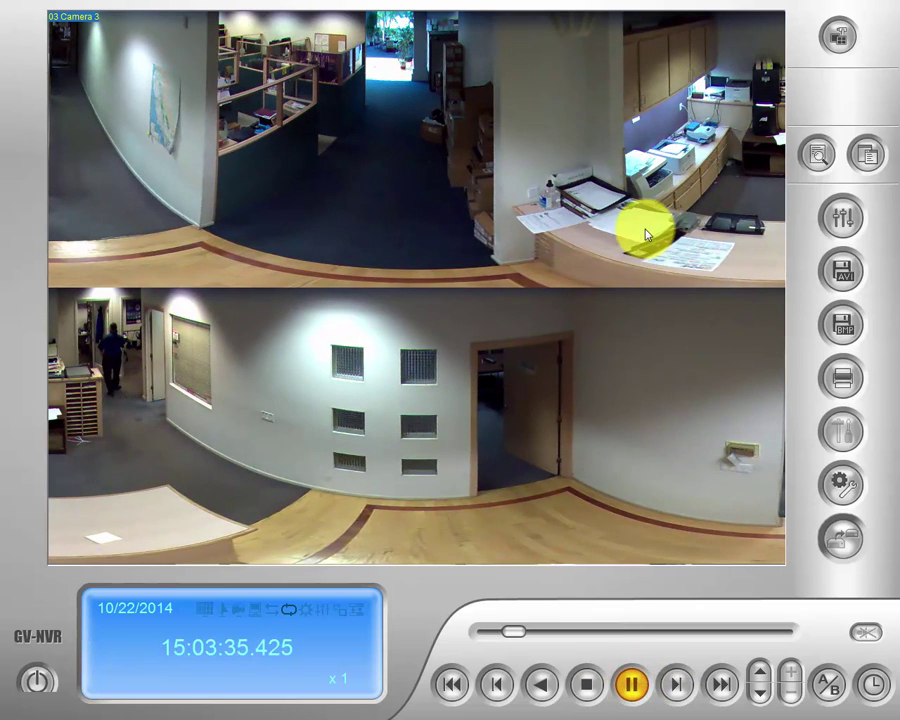
Change the fisheye camera mode to Geo Fisheye: 360 degree
{"action": "right_click", "coordinate": [512, 462]}
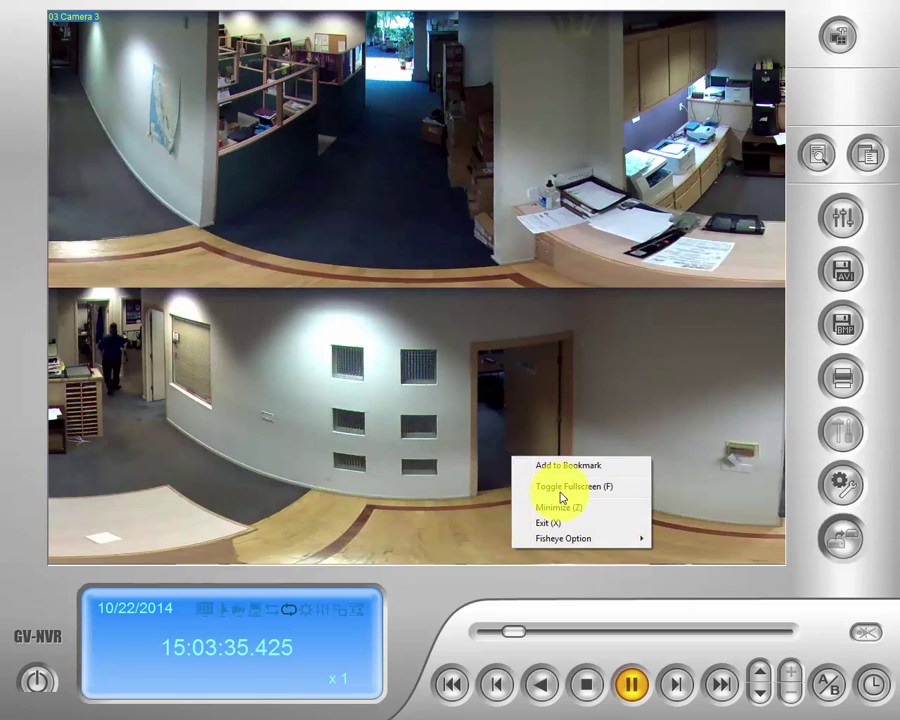
{"action": "mouse_move", "coordinate": [558, 538]}
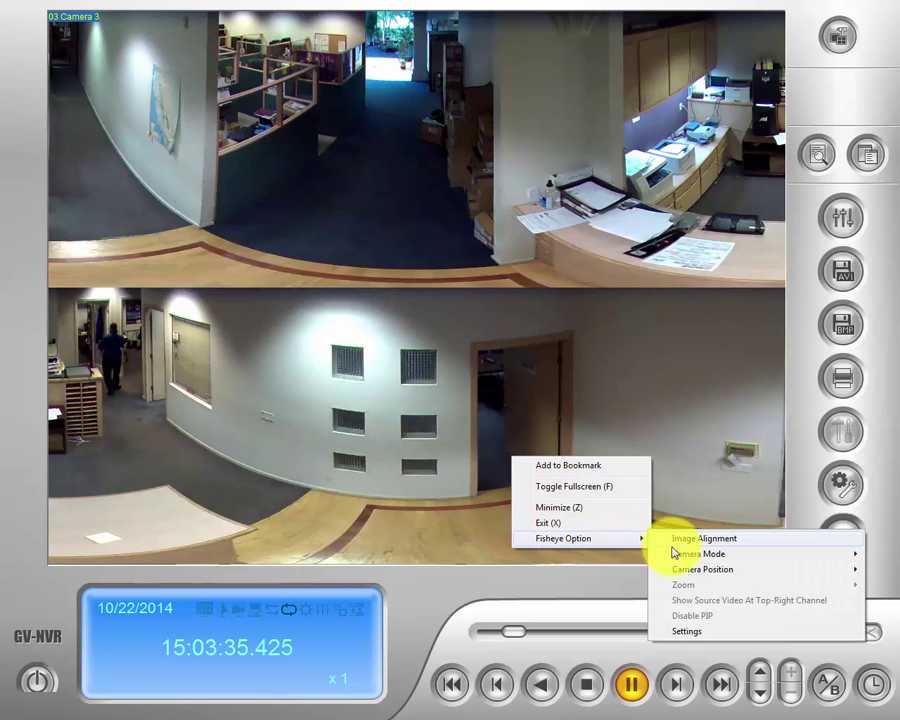
{"action": "mouse_move", "coordinate": [703, 552]}
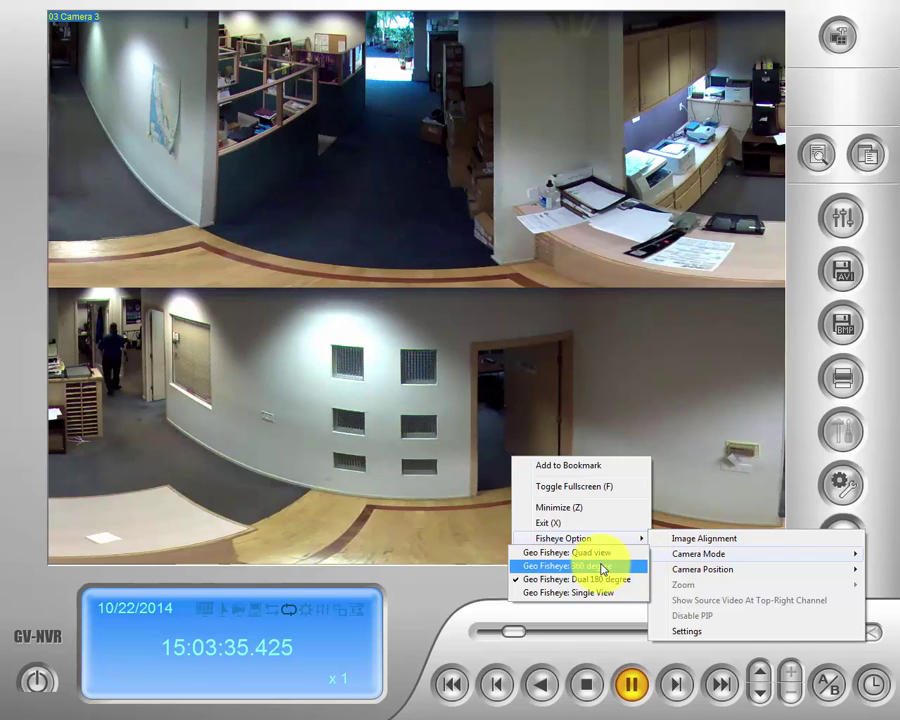
{"action": "left_click", "coordinate": [601, 567]}
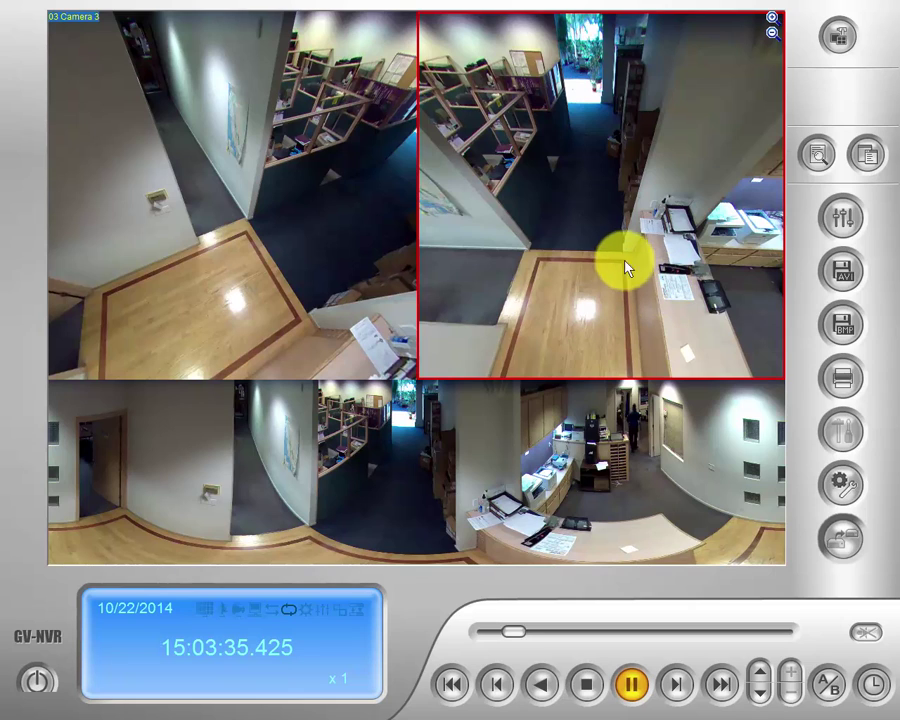
Enable Fisheye Option > 360 Object Tracking > Tracking from the top-right panel
{"action": "right_click", "coordinate": [541, 258]}
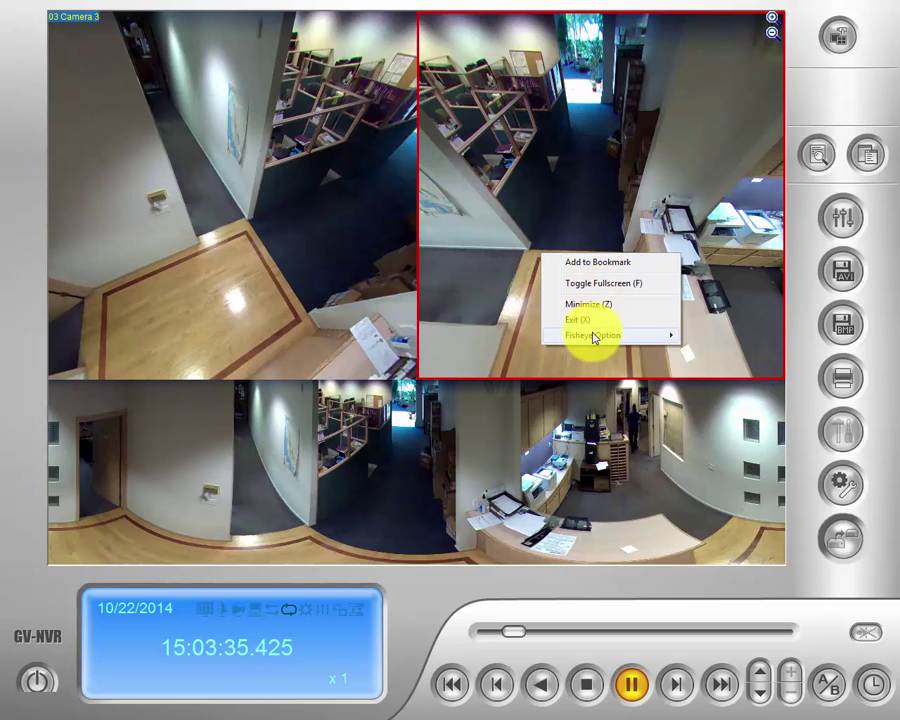
{"action": "mouse_move", "coordinate": [594, 337]}
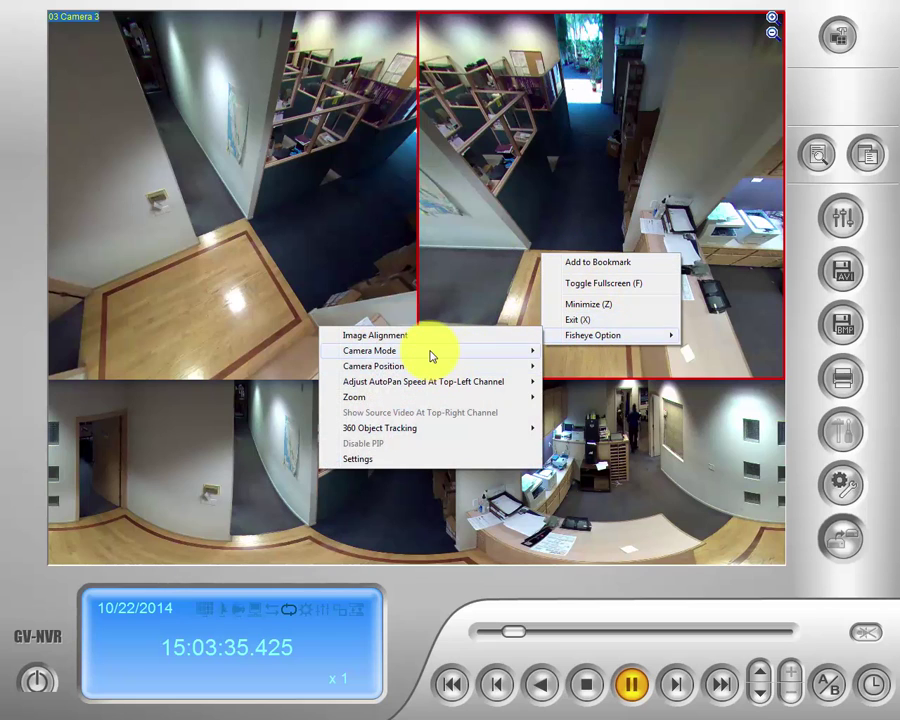
{"action": "mouse_move", "coordinate": [432, 356]}
{"action": "mouse_move", "coordinate": [410, 432]}
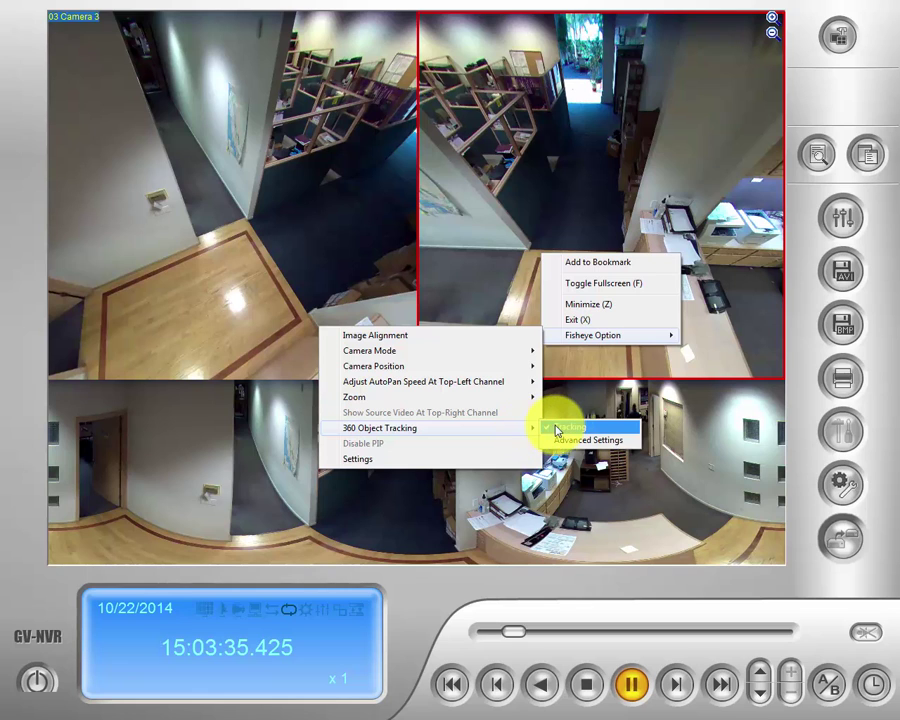
{"action": "left_click", "coordinate": [729, 432]}
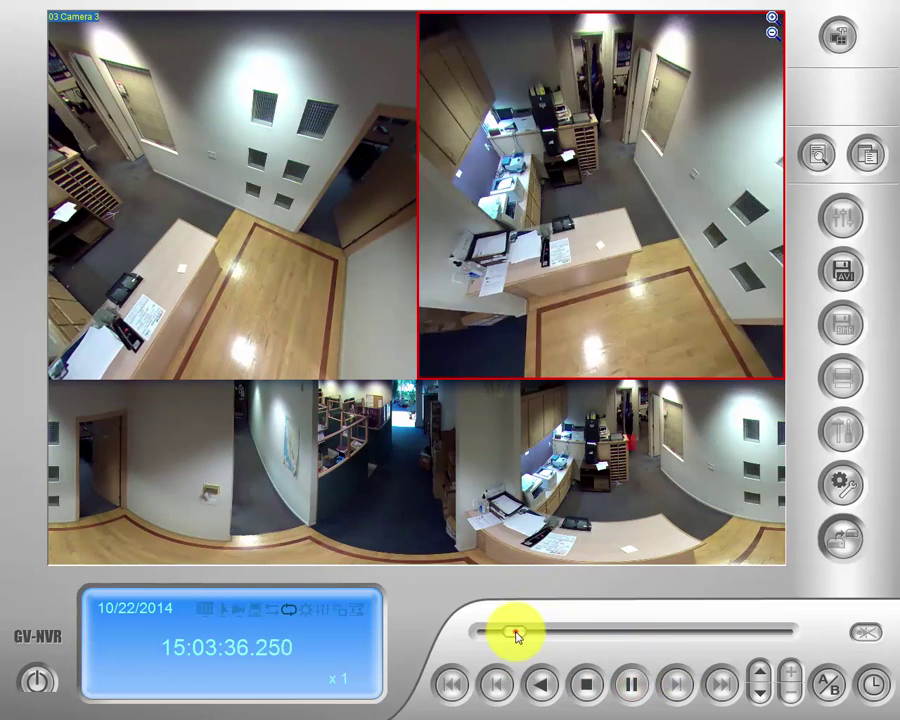
Drag the timeline back a few seconds so tracking follows the man in blue
{"action": "left_click_drag", "start_coordinate": [514, 634], "coordinate": [496, 640]}
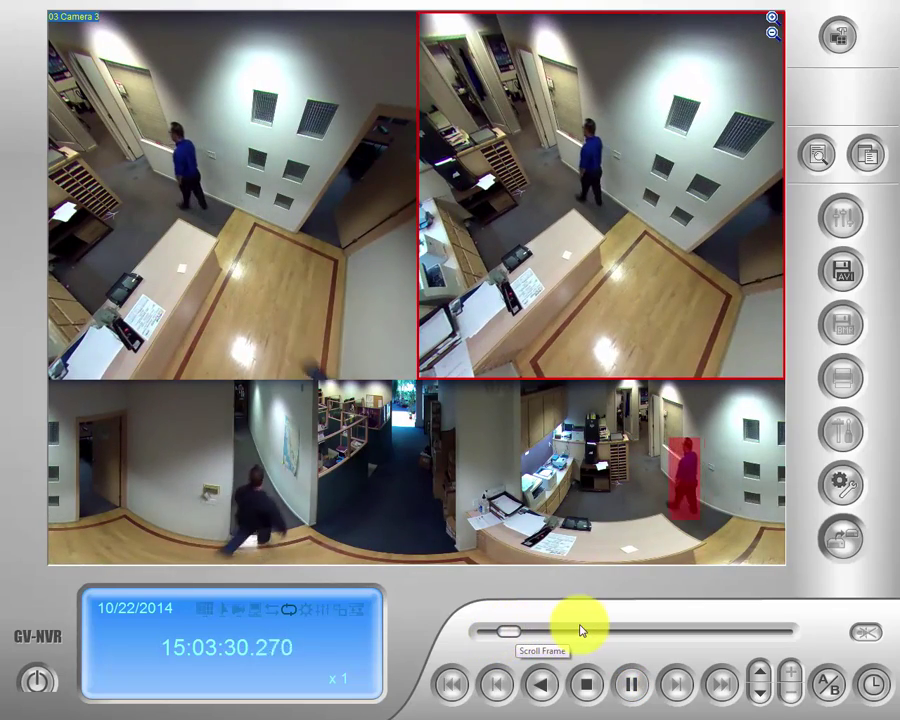
{"action": "left_click_drag", "start_coordinate": [516, 630], "coordinate": [484, 639]}
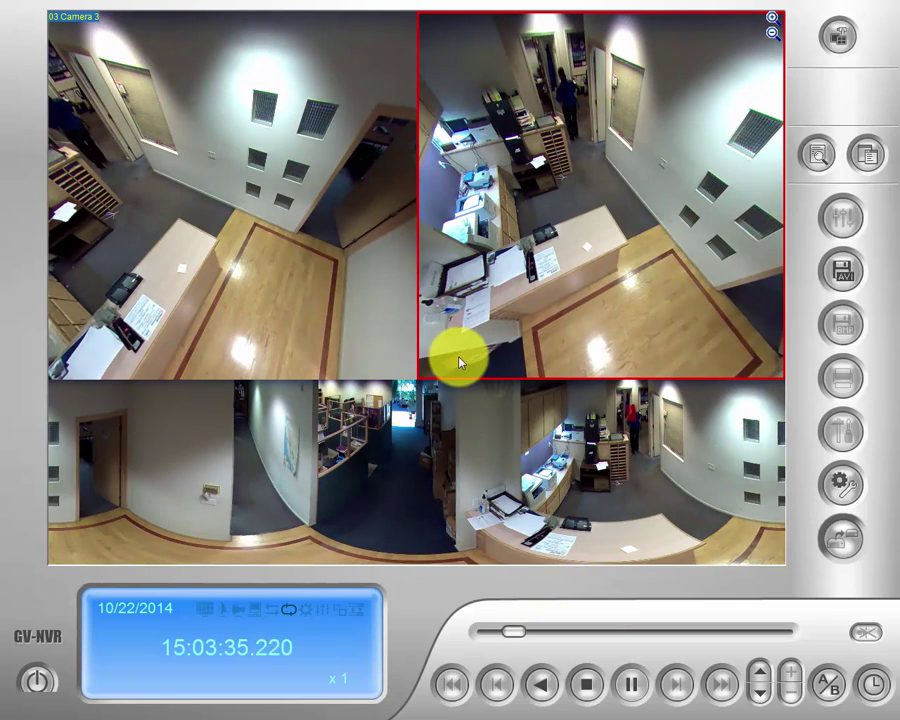
Set the top-left channel's AutoPan speed to Medium Speed
{"action": "right_click", "coordinate": [347, 298]}
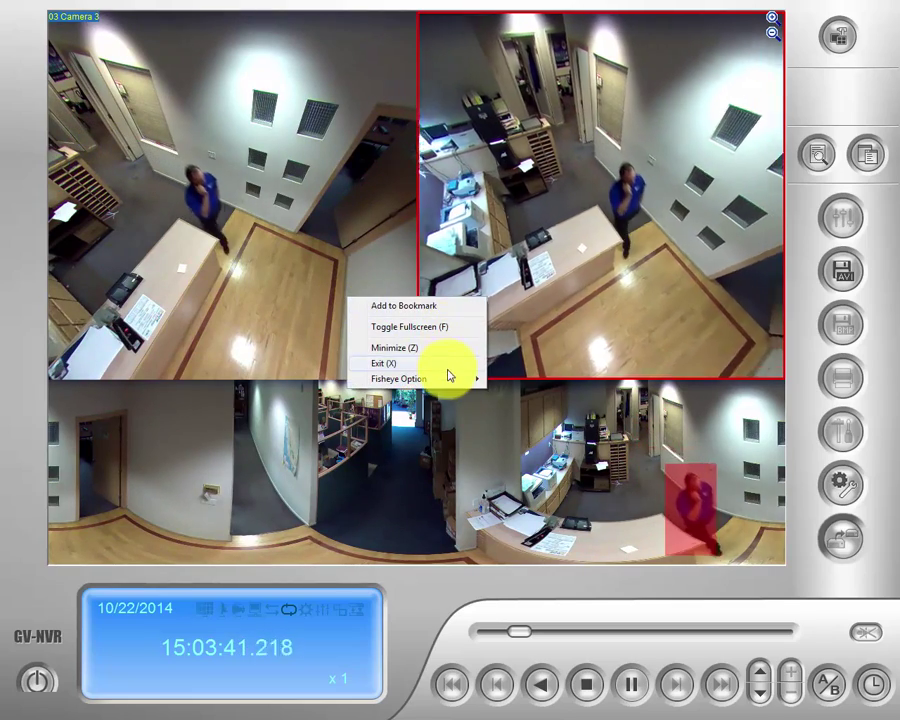
{"action": "mouse_move", "coordinate": [452, 379]}
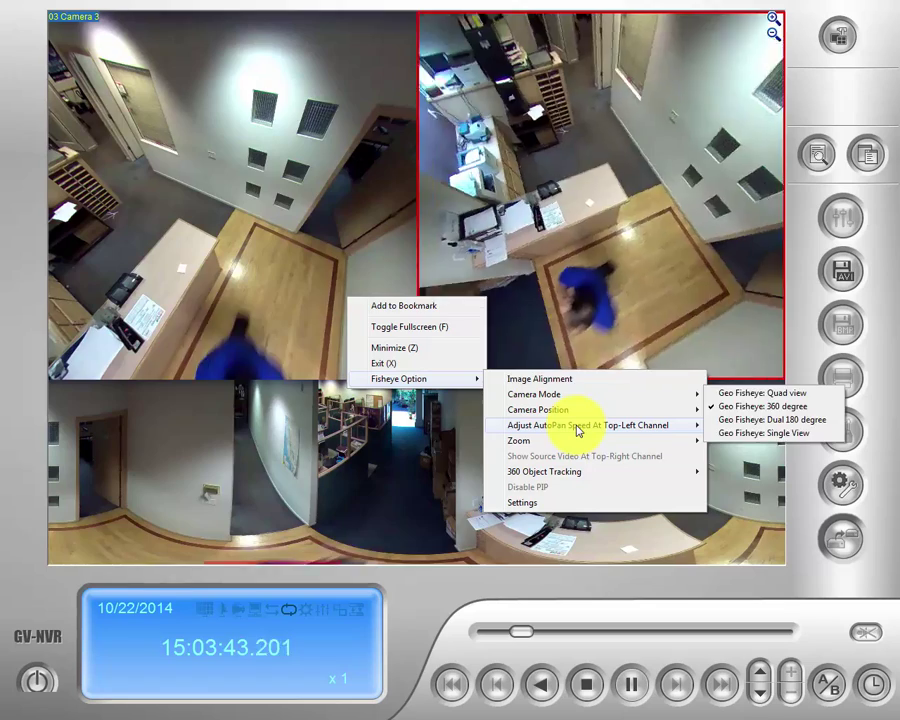
{"action": "mouse_move", "coordinate": [579, 428]}
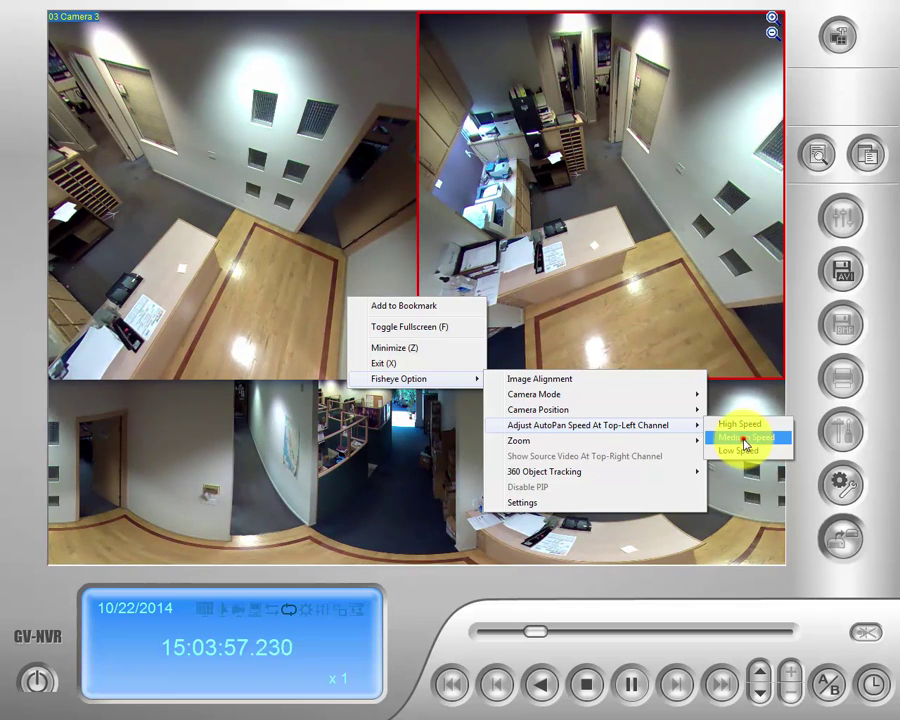
{"action": "left_click", "coordinate": [745, 438]}
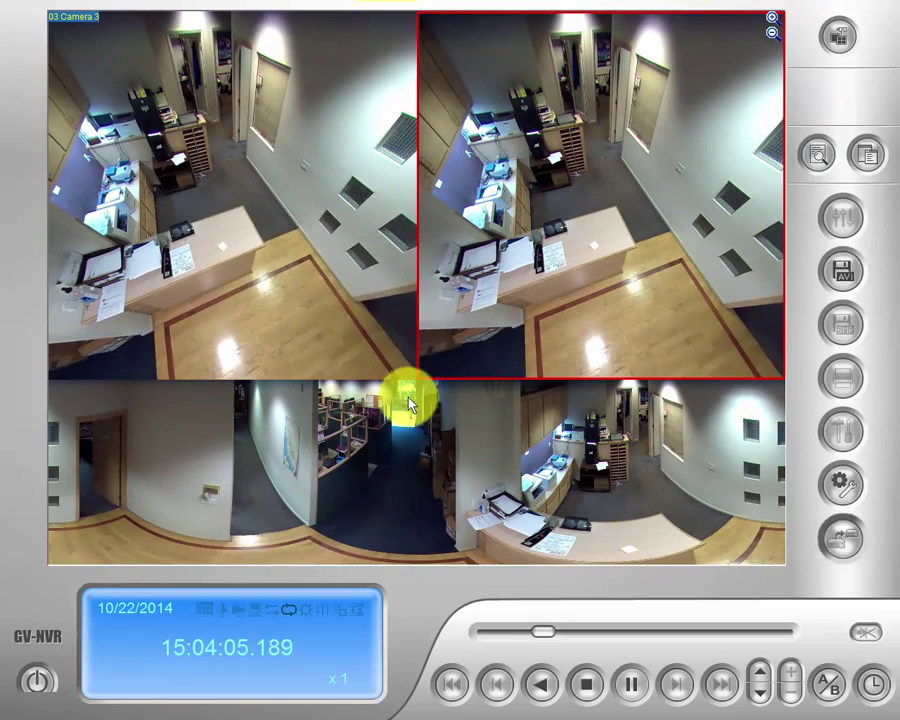
Pause Camera 3's fisheye playback, rewind to about 15:03:12, and resume playing
{"action": "left_click", "coordinate": [631, 684]}
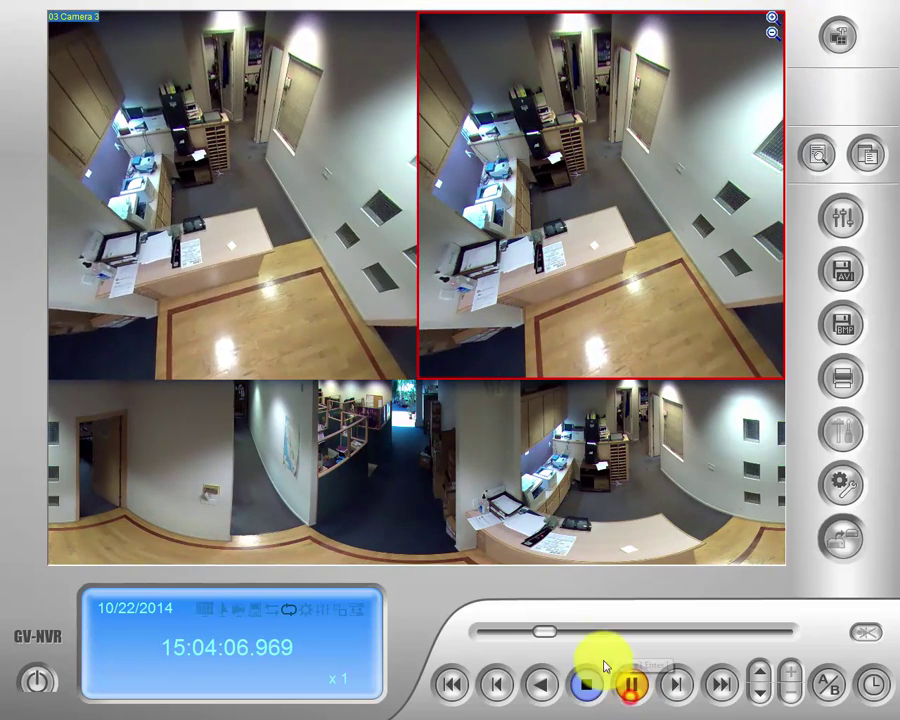
{"action": "left_click_drag", "start_coordinate": [540, 632], "coordinate": [482, 640]}
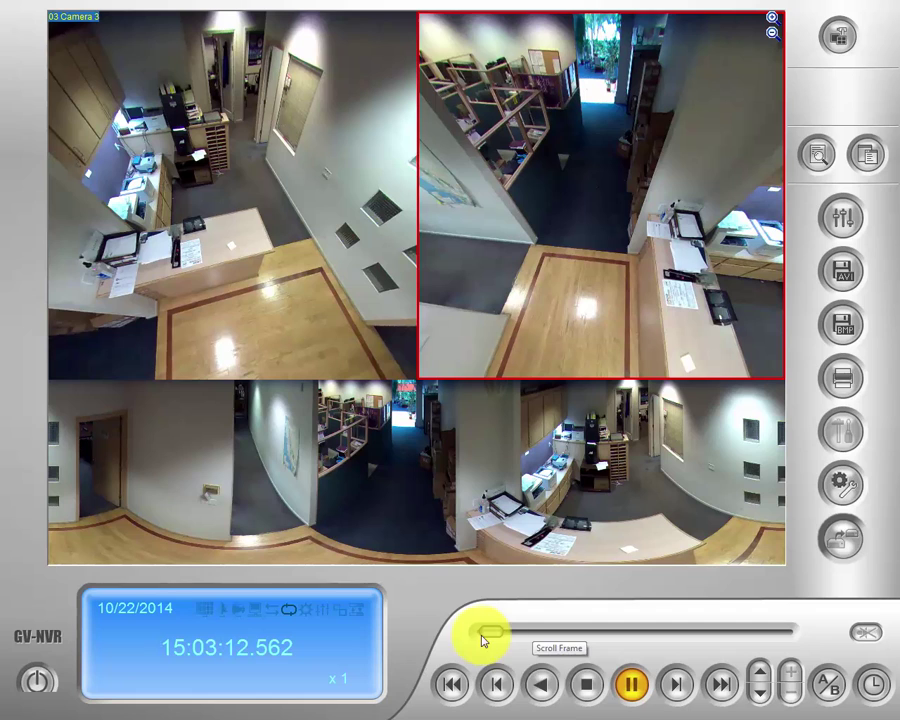
{"action": "left_click", "coordinate": [629, 686]}
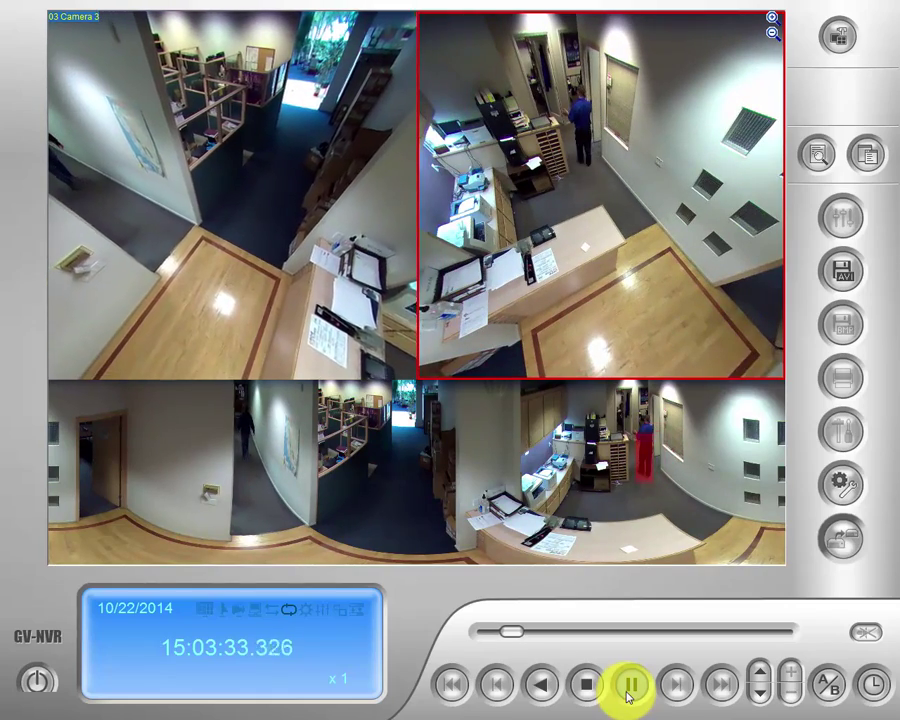
Turn off 360 Object Tracking in the view's Fisheye Options
{"action": "right_click", "coordinate": [524, 278]}
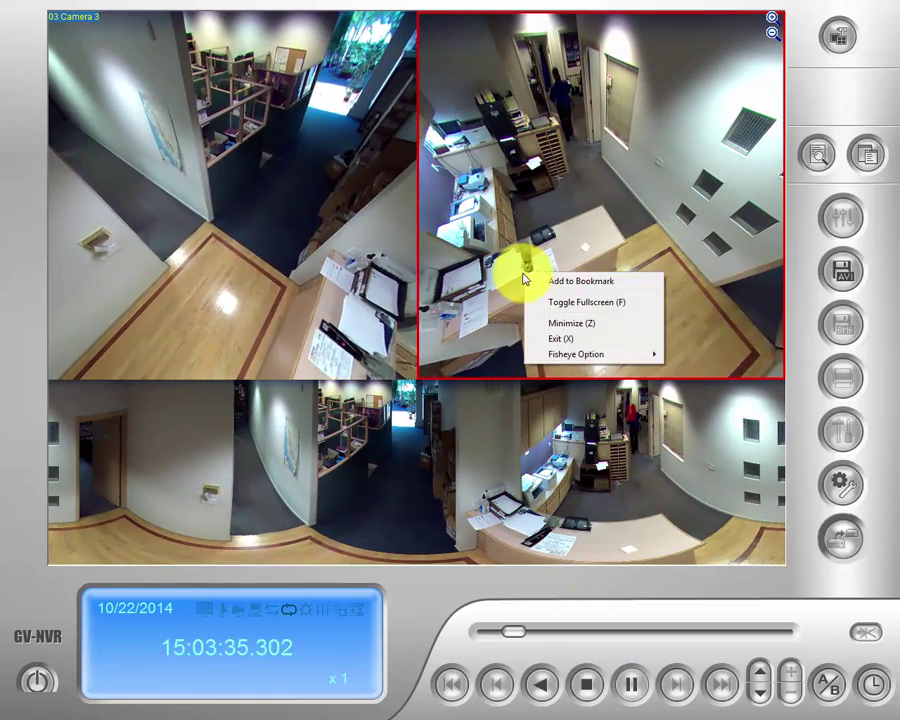
{"action": "mouse_move", "coordinate": [602, 360]}
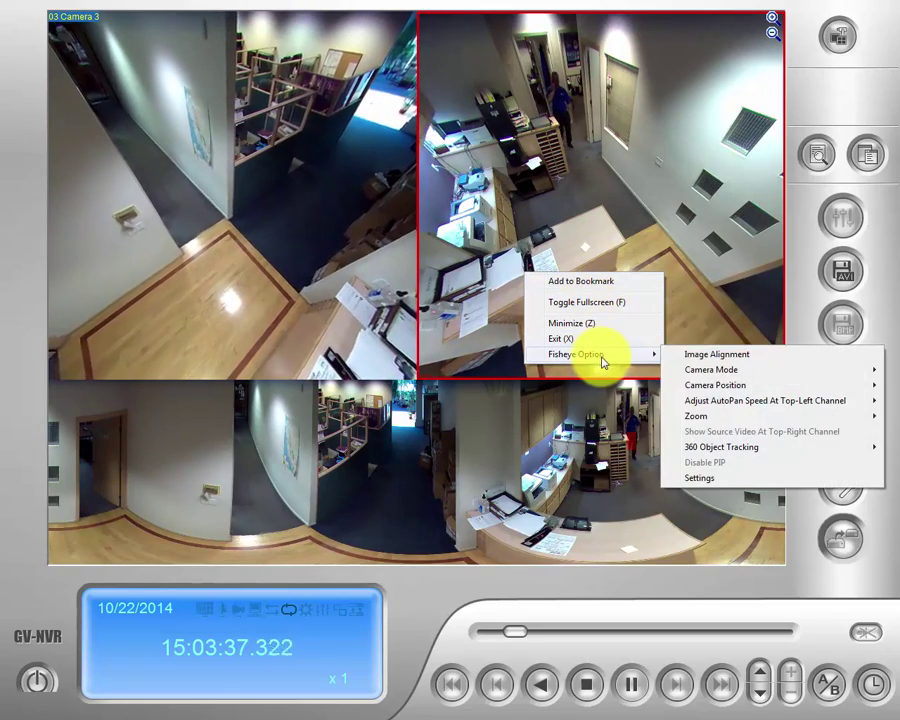
{"action": "mouse_move", "coordinate": [703, 448]}
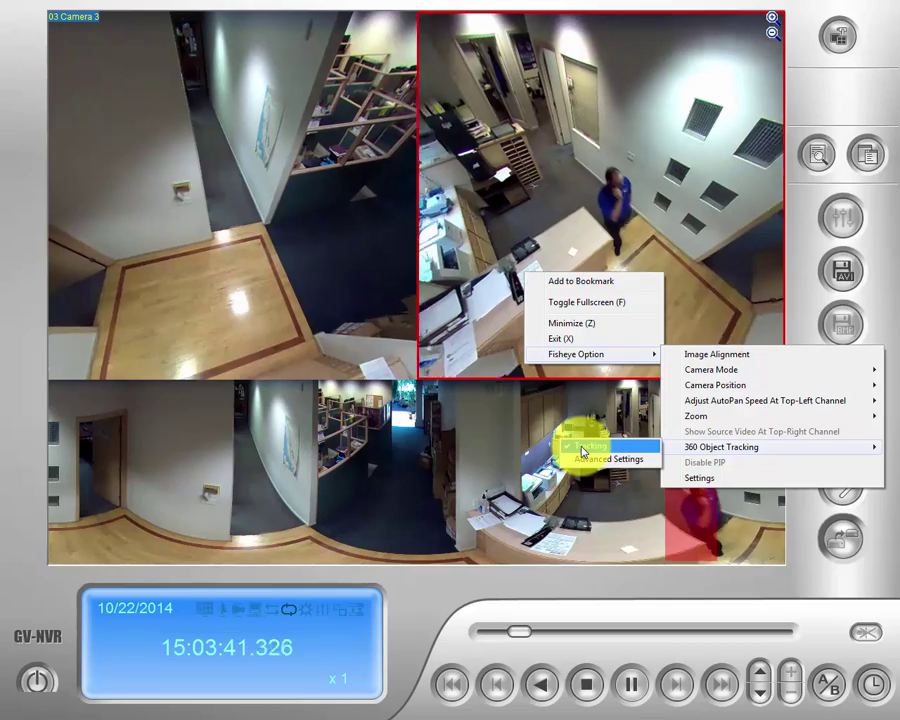
{"action": "left_click", "coordinate": [583, 452]}
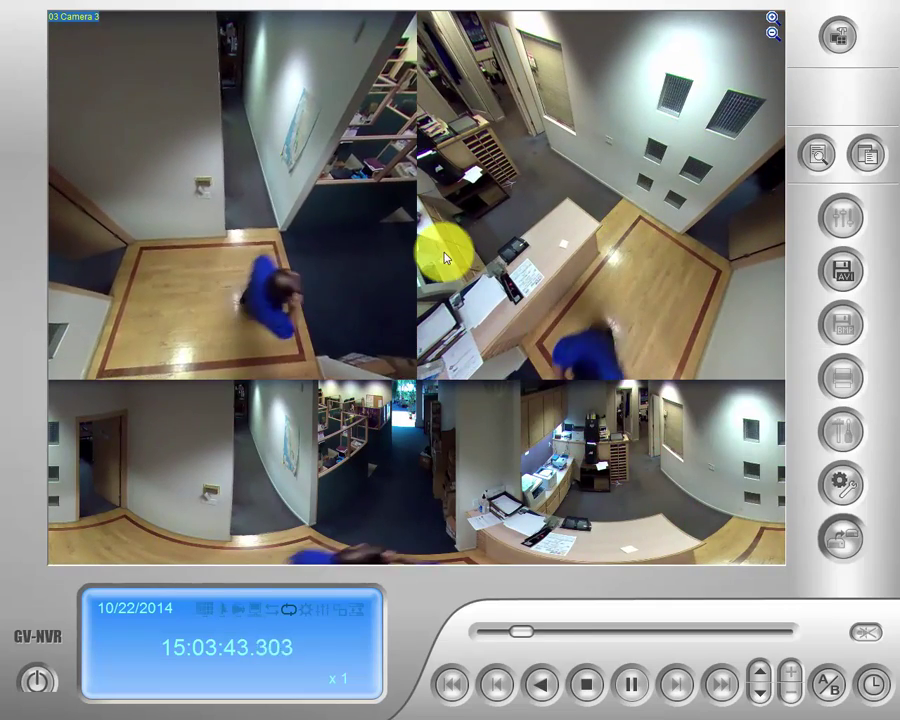
Keep the top-left channel's AutoPan speed at Medium Speed
{"action": "right_click", "coordinate": [252, 230]}
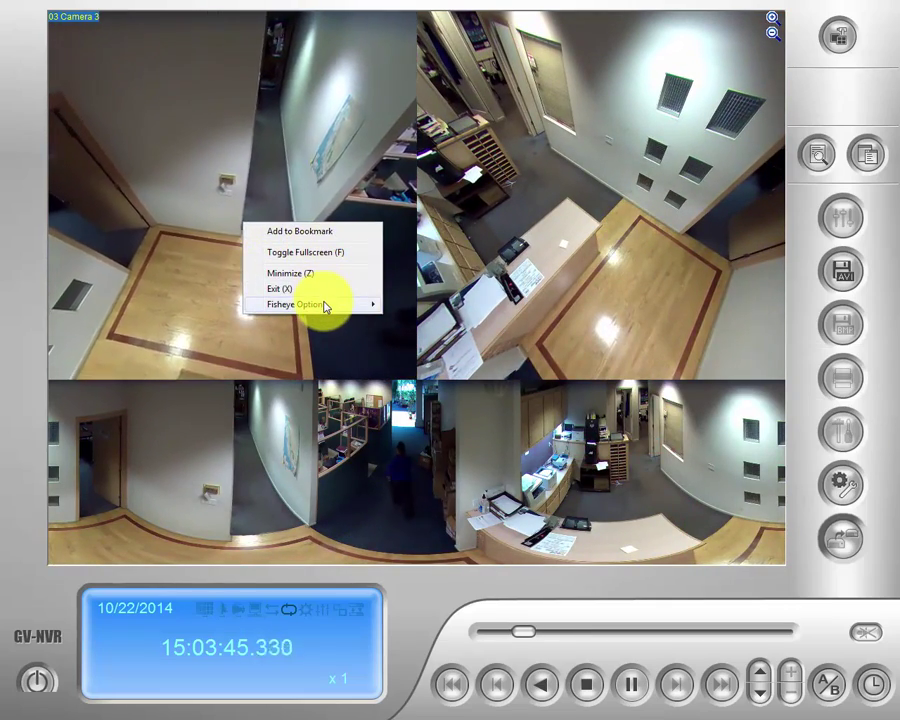
{"action": "mouse_move", "coordinate": [324, 305]}
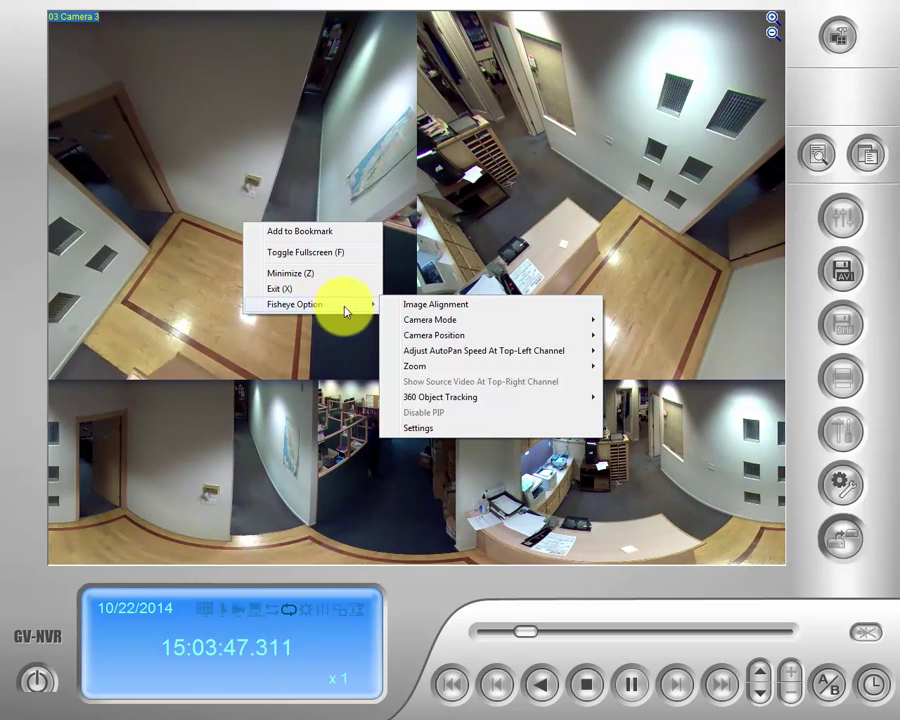
{"action": "mouse_move", "coordinate": [546, 358]}
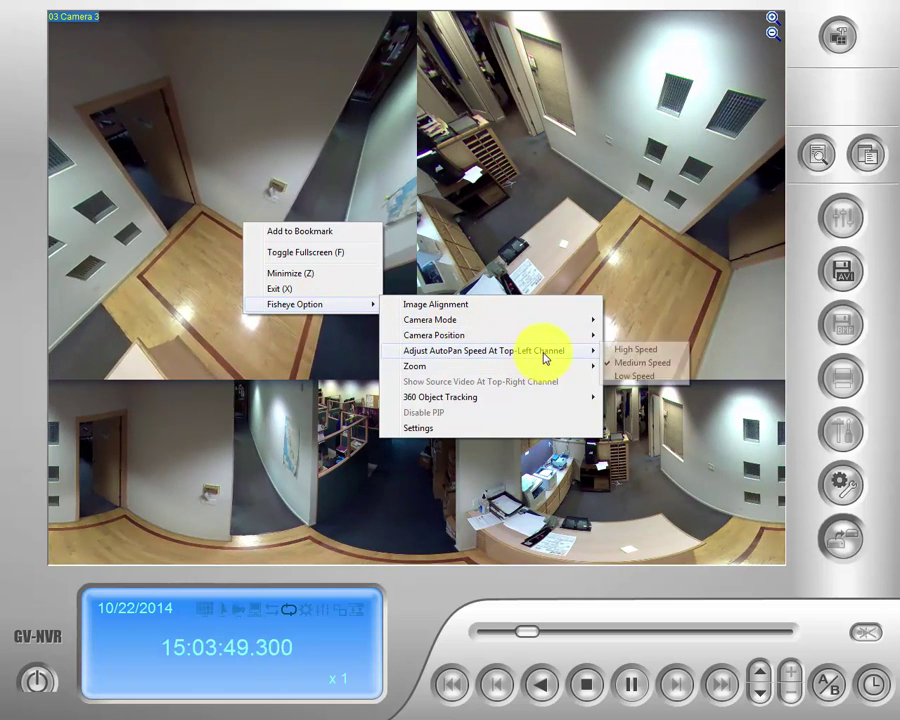
{"action": "left_click", "coordinate": [620, 363]}
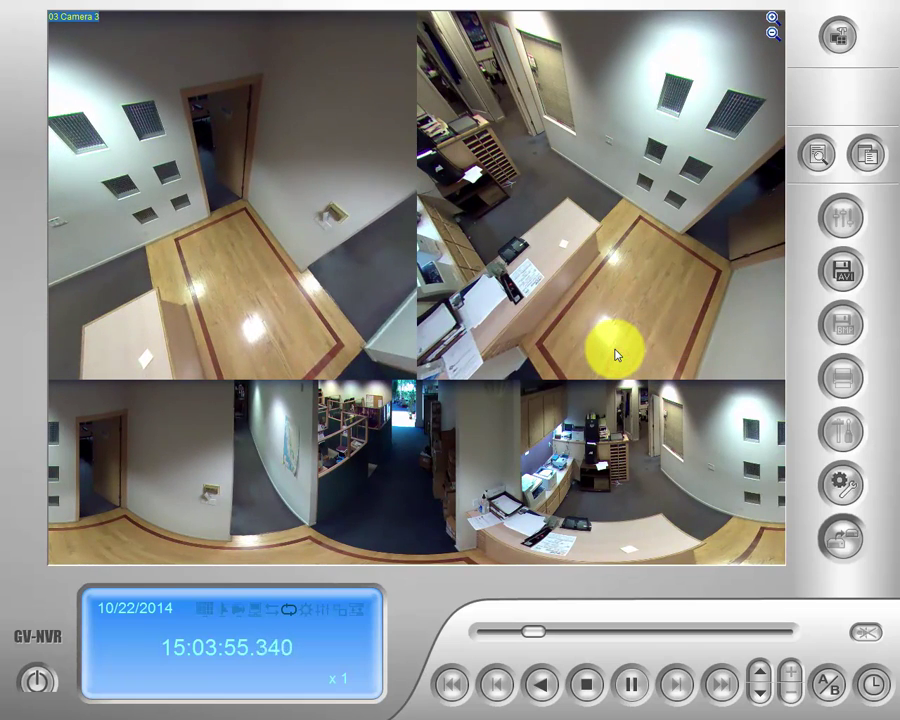
Set Camera 3's Fisheye camera mode to Geo Fisheye: Quad view, showing four dewarped panels
{"action": "right_click", "coordinate": [489, 317]}
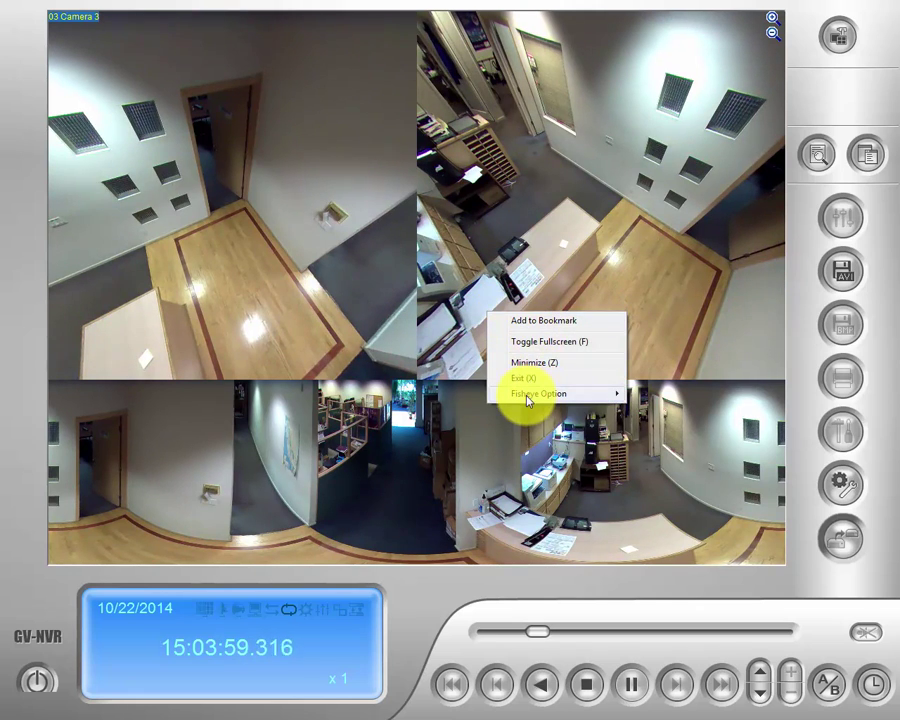
{"action": "mouse_move", "coordinate": [529, 398]}
{"action": "mouse_move", "coordinate": [694, 409]}
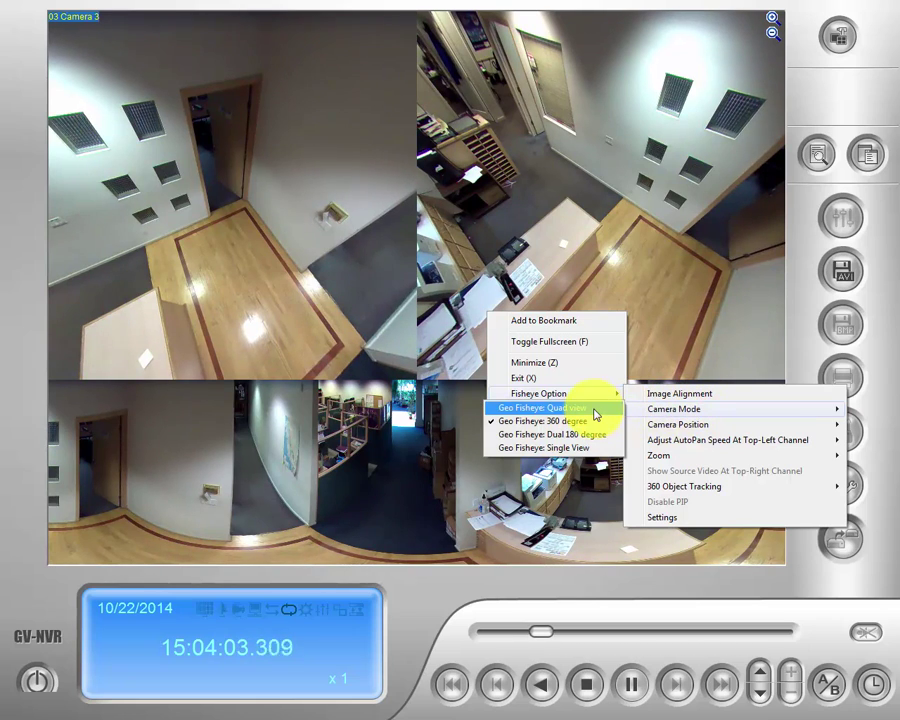
{"action": "left_click", "coordinate": [595, 413]}
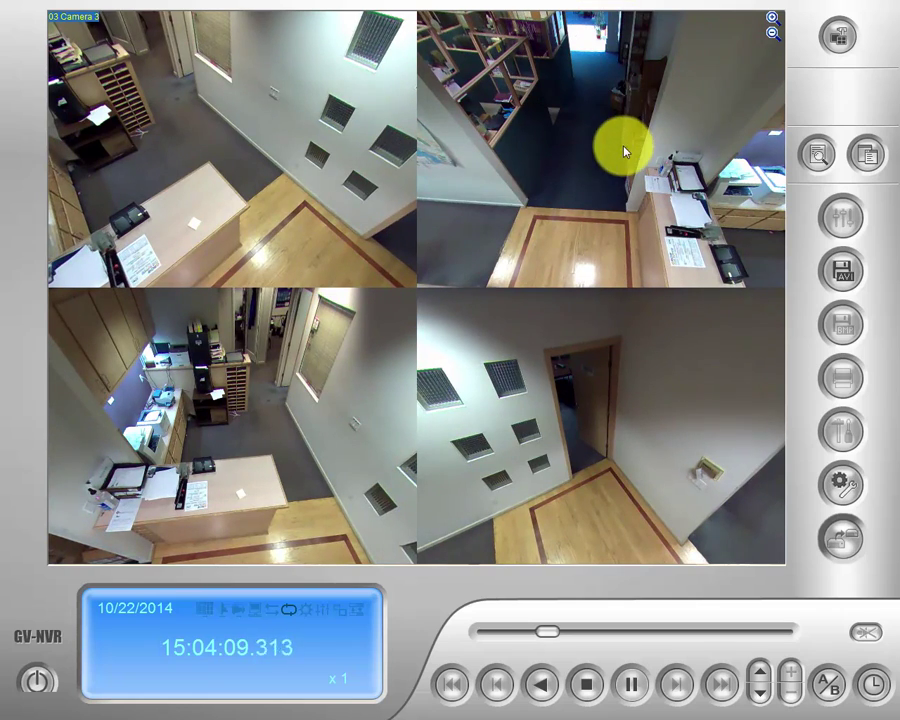
Pan the quad panes so the top-left faces the office desk and the bottom-left the hallway
{"action": "left_click_drag", "start_coordinate": [607, 187], "coordinate": [603, 195]}
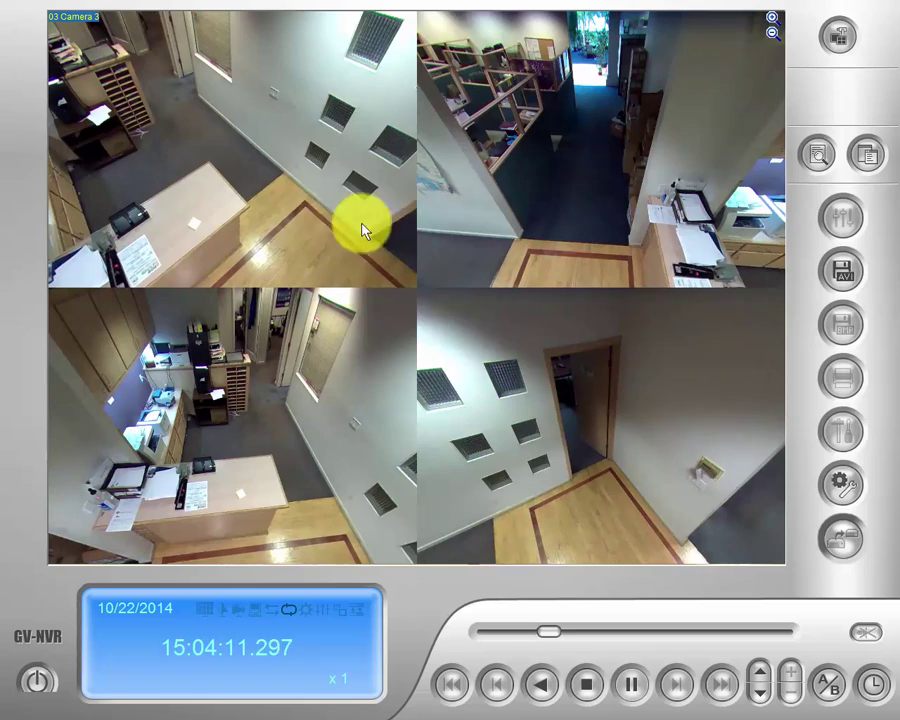
{"action": "mouse_move", "coordinate": [183, 100]}
{"action": "left_mouse_down"}
{"action": "mouse_move", "coordinate": [187, 90]}
{"action": "mouse_move", "coordinate": [171, 90]}
{"action": "left_mouse_up"}
{"action": "left_click_drag", "start_coordinate": [341, 255], "coordinate": [330, 243]}
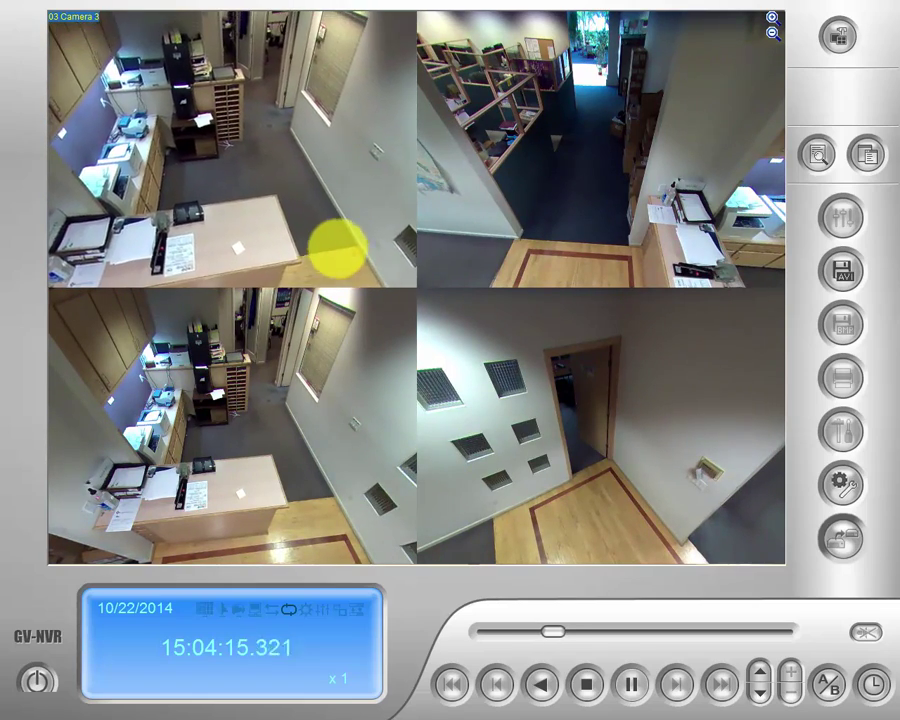
{"action": "left_click_drag", "start_coordinate": [285, 452], "coordinate": [363, 416]}
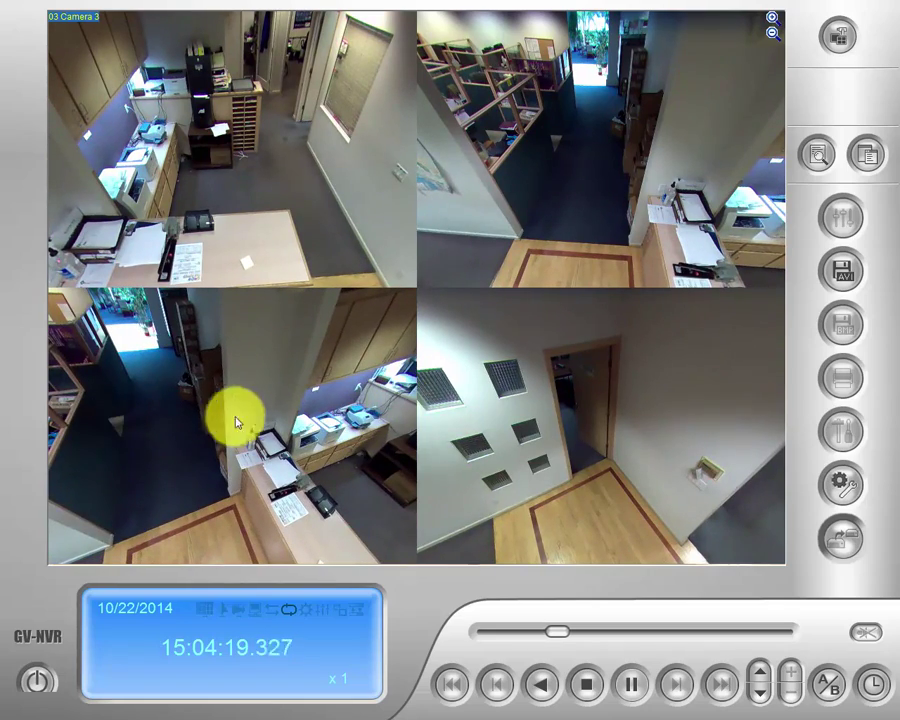
{"action": "left_click_drag", "start_coordinate": [268, 405], "coordinate": [253, 483]}
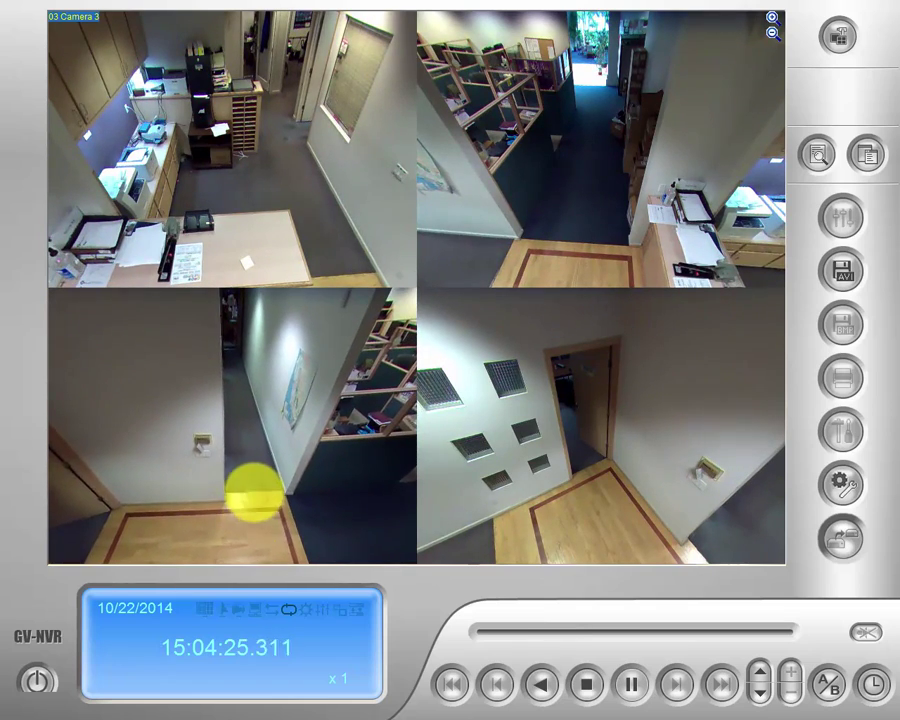